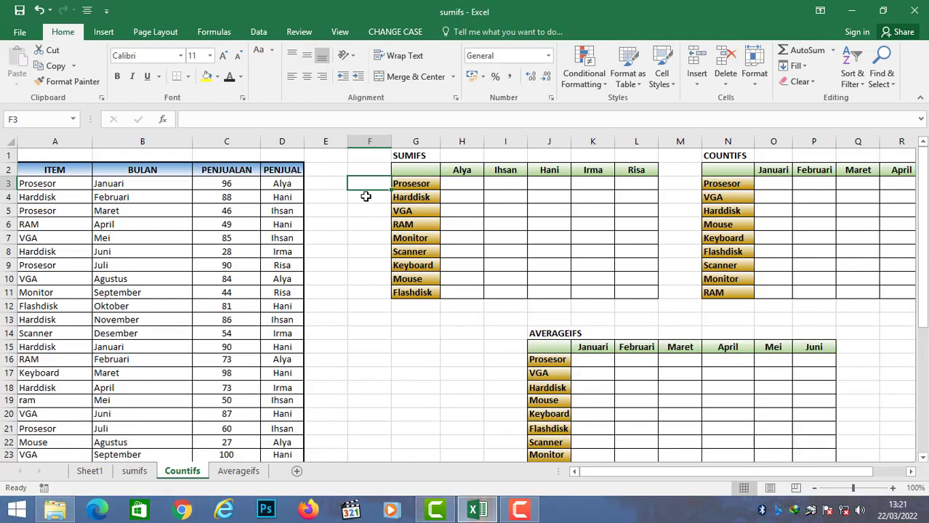
click(365, 197)
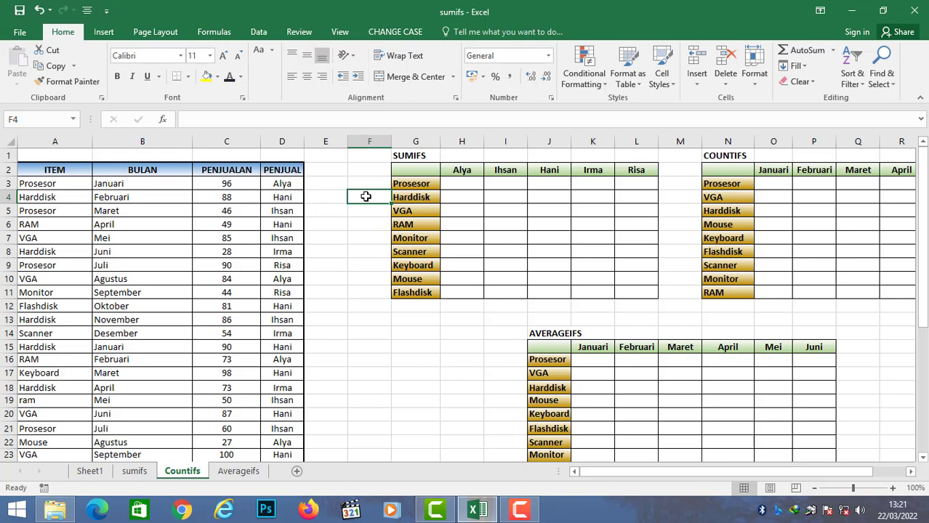
key(Left)
key(Left)
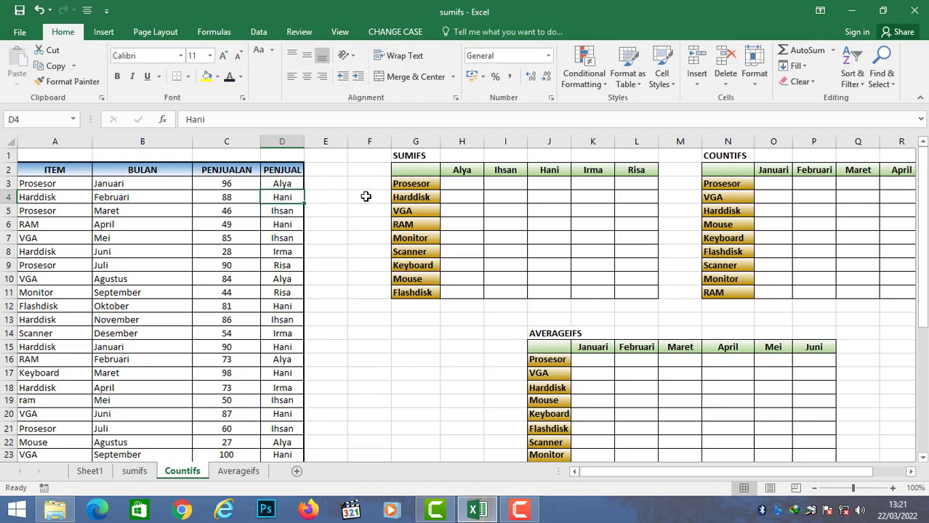
key(Right)
key(Right)
key(Right)
key(Right)
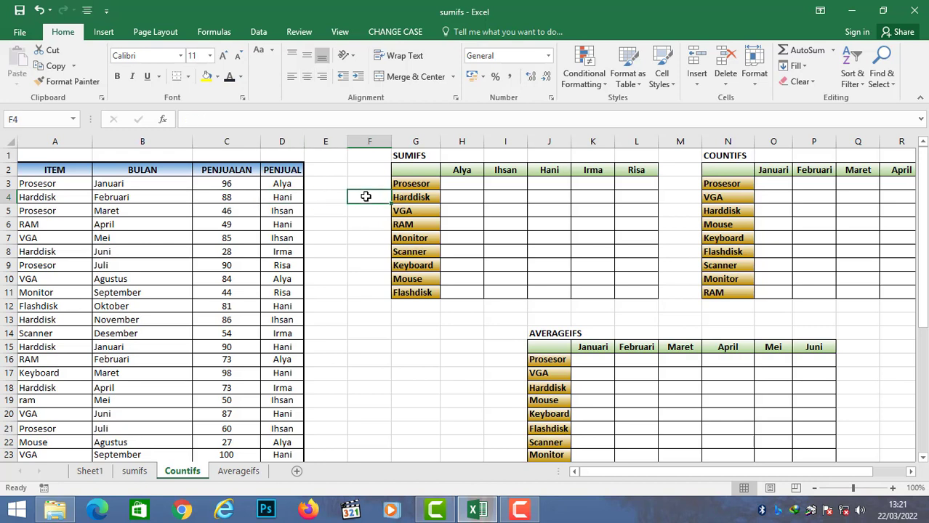
key(Up)
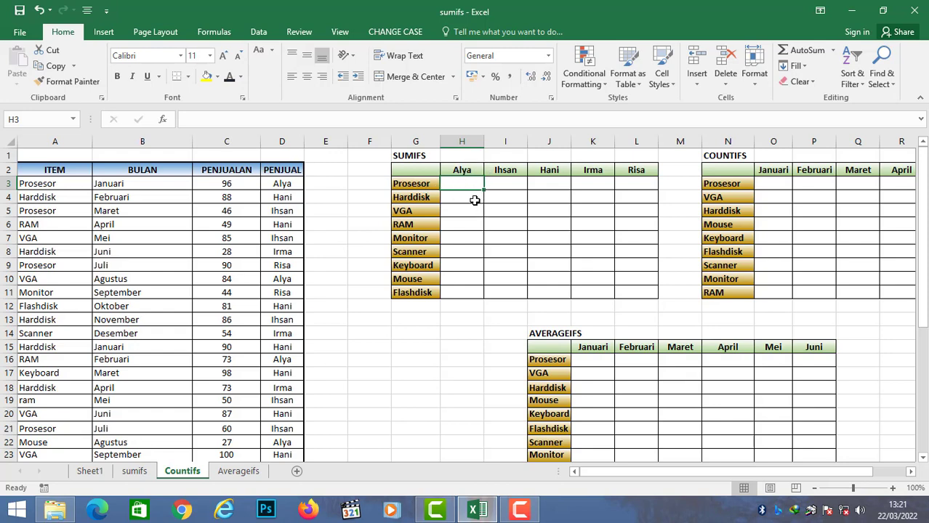
Examine the SUMIFS syntax note below the tables and compare its arguments with the sales data and summary table.
scroll(537, 249, down, 5)
scroll(545, 262, up, 2)
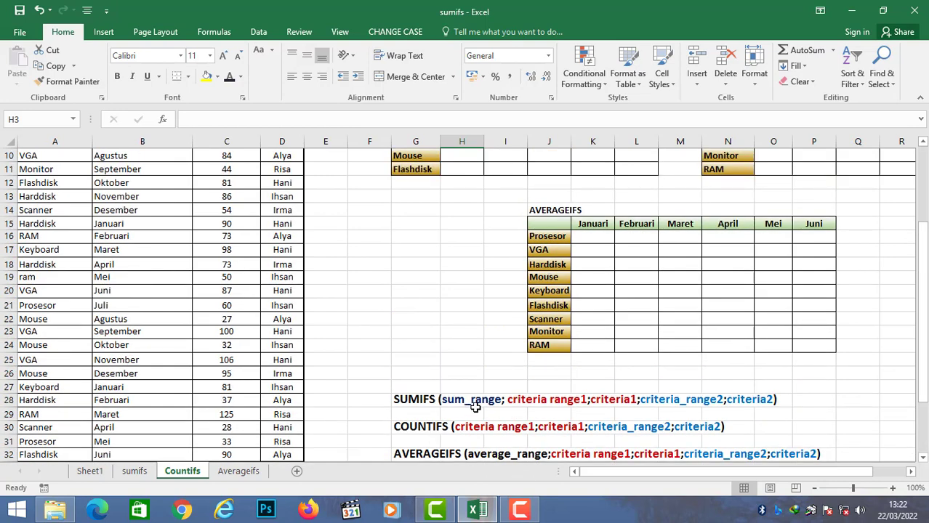
scroll(476, 408, up, 2)
scroll(475, 408, up, 1)
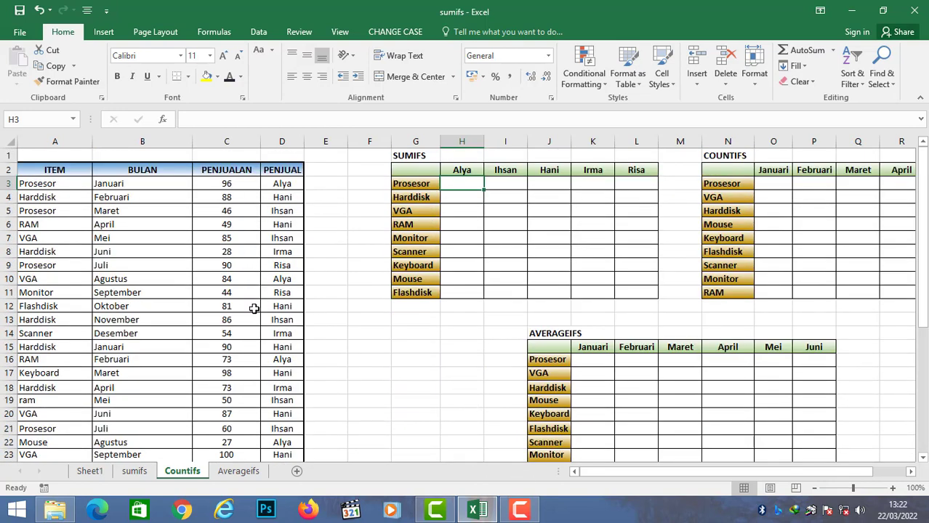
scroll(440, 318, down, 3)
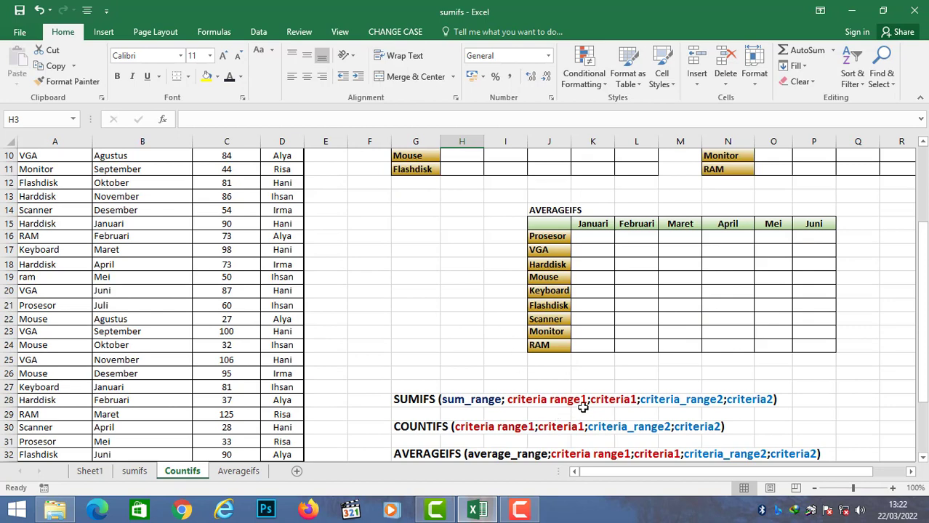
scroll(578, 411, up, 3)
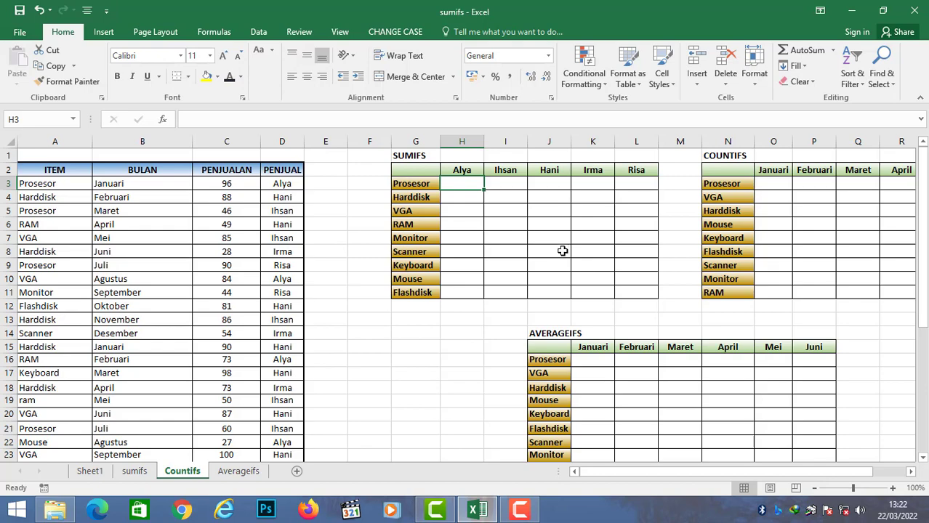
scroll(567, 254, down, 4)
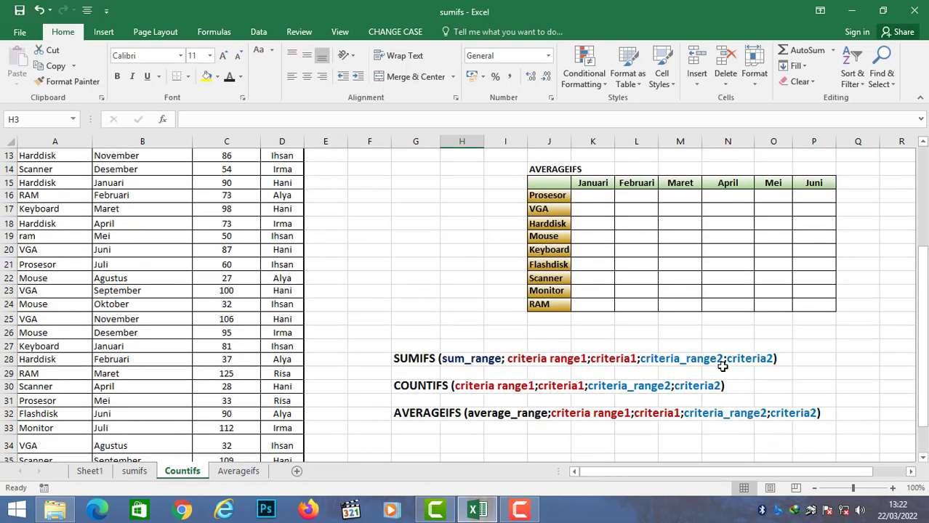
scroll(723, 371, up, 4)
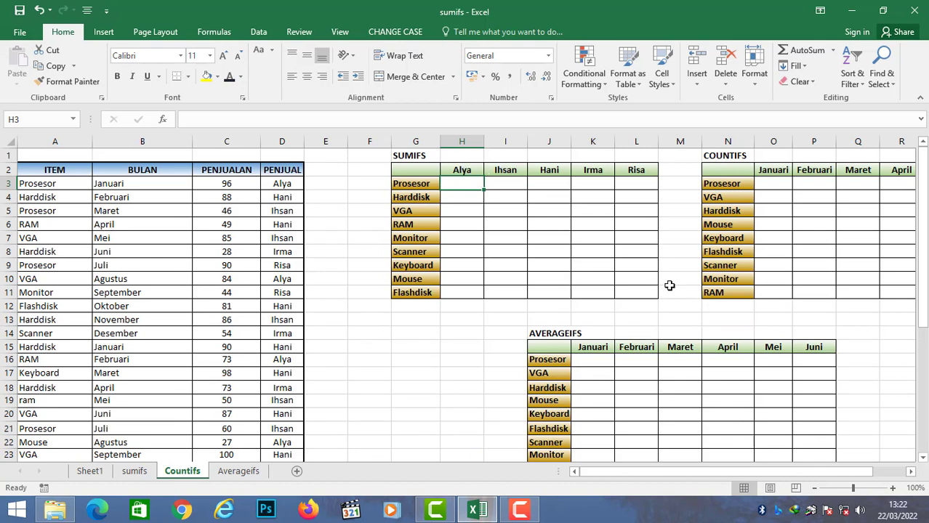
Begin a SUMIFS formula in H3 with PENJUALAN as sum range and ITEM matched to G3 as the first criterion.
text(=)
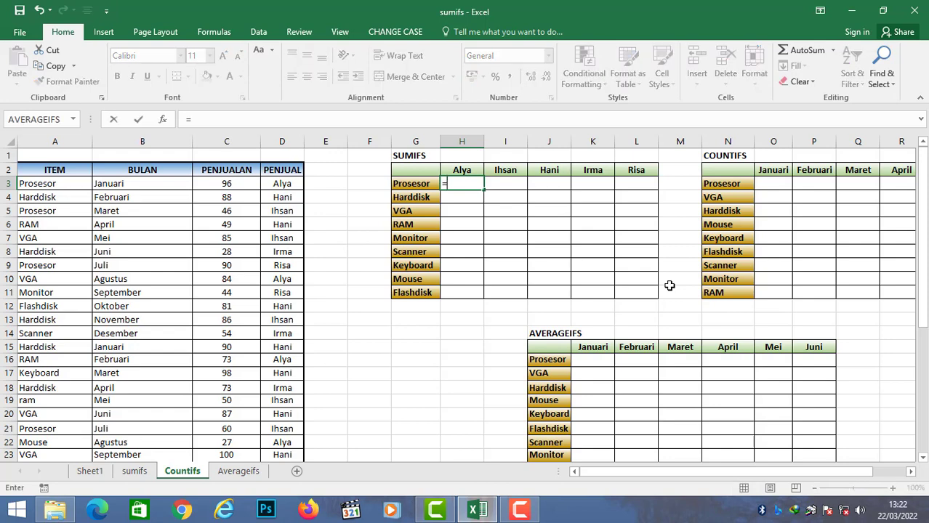
text(SUMIFS)
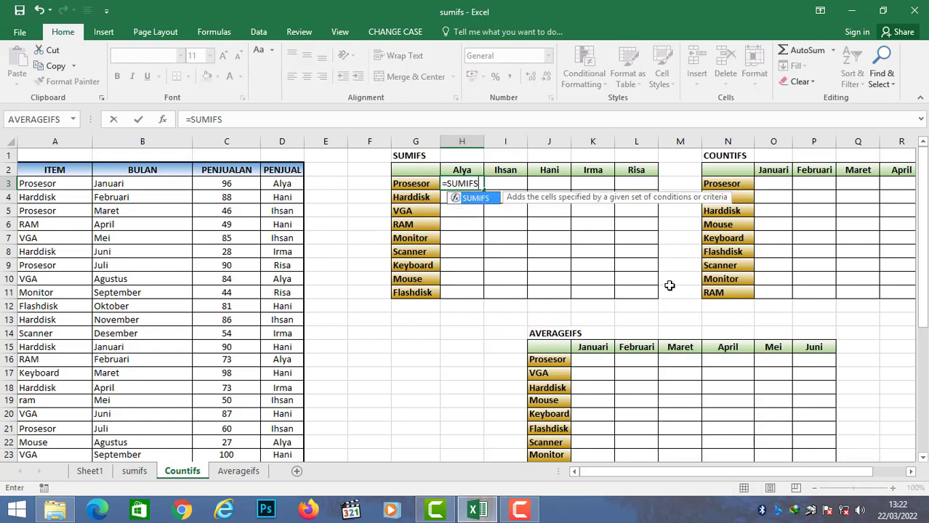
text(()
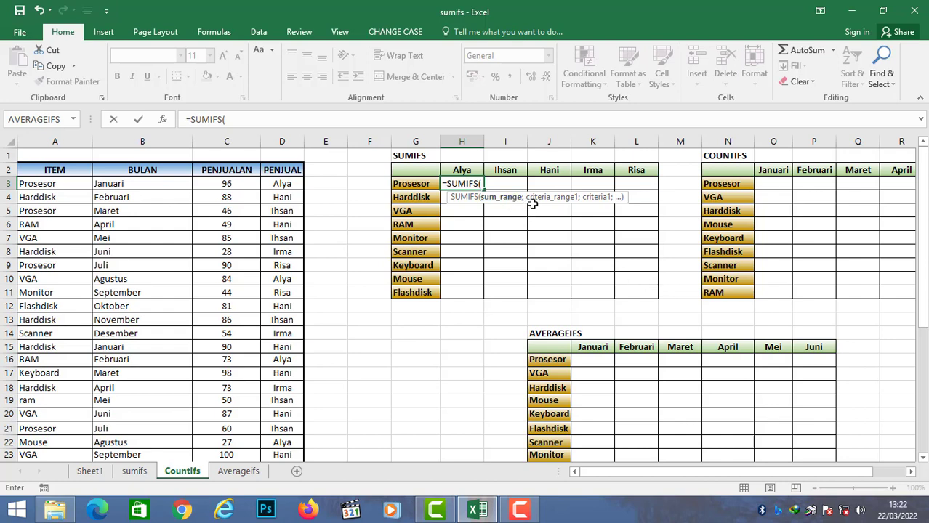
text(PENJUALAN)
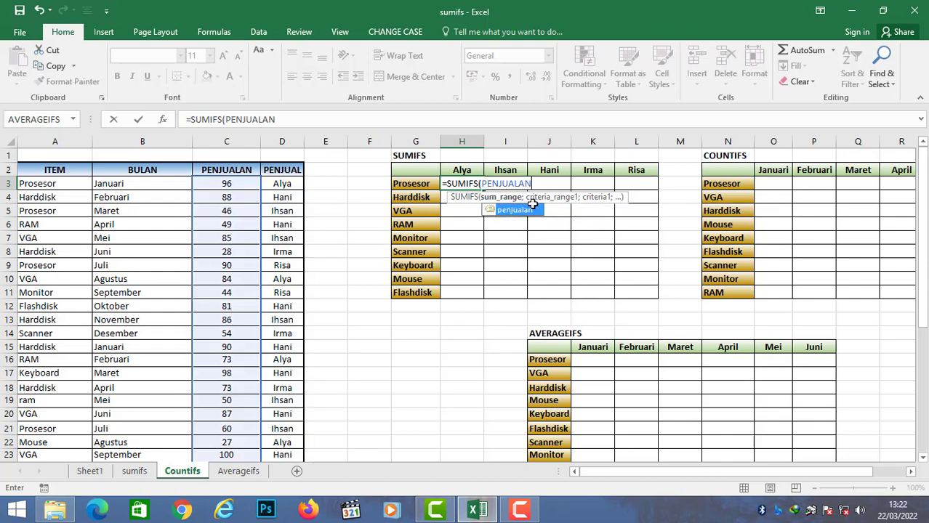
text(;)
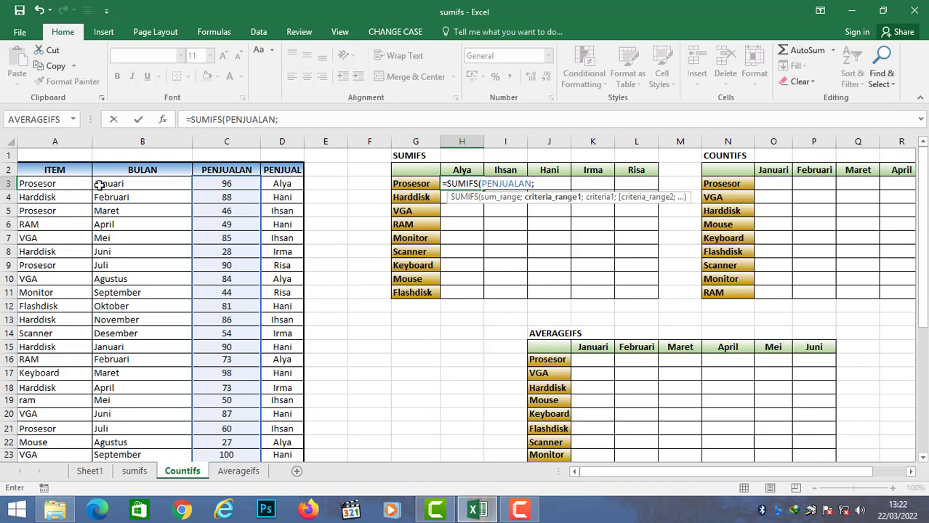
text(ITEM;)
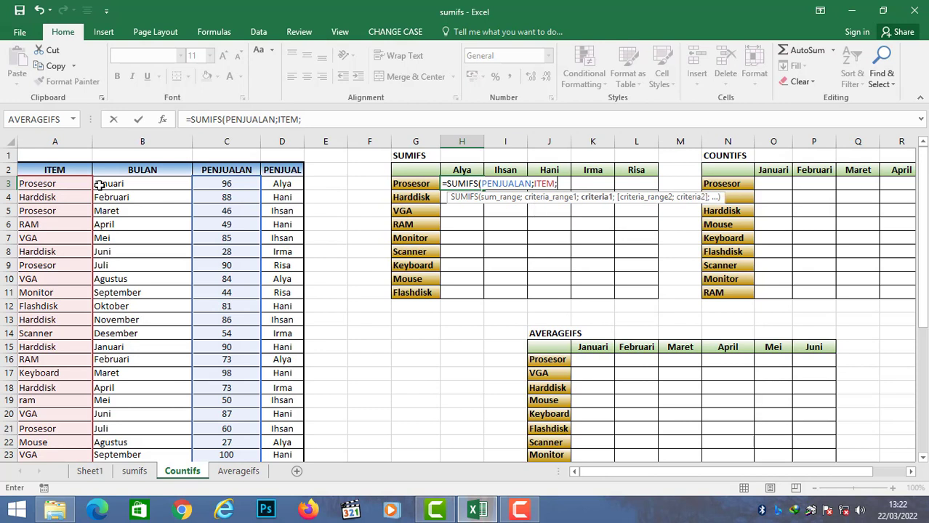
click(400, 187)
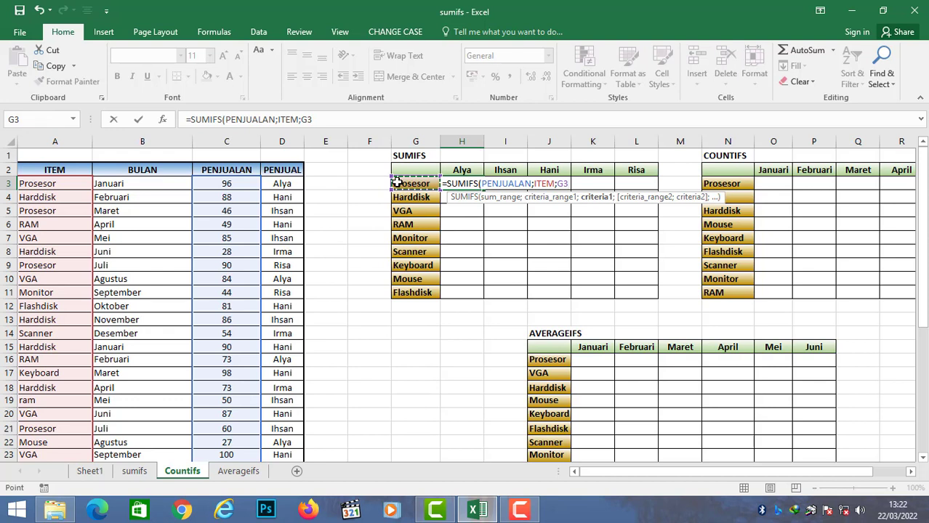
text(;)
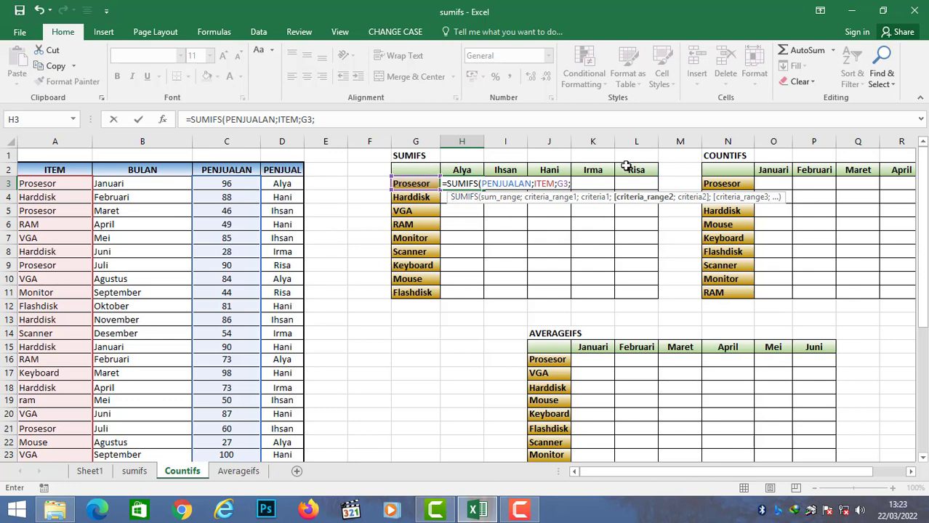
Complete the H3 formula with PENJUAL matched to H2 as the second criterion.
text(PENJUAL)
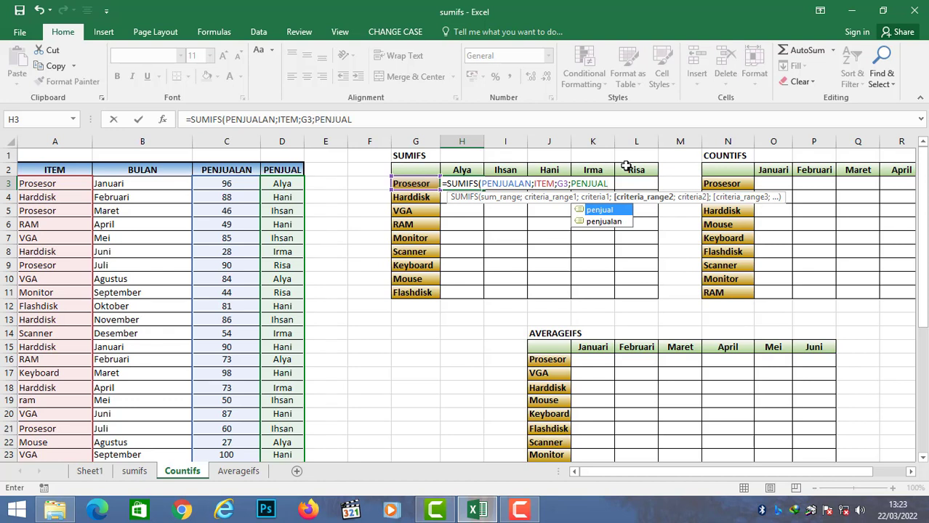
text())
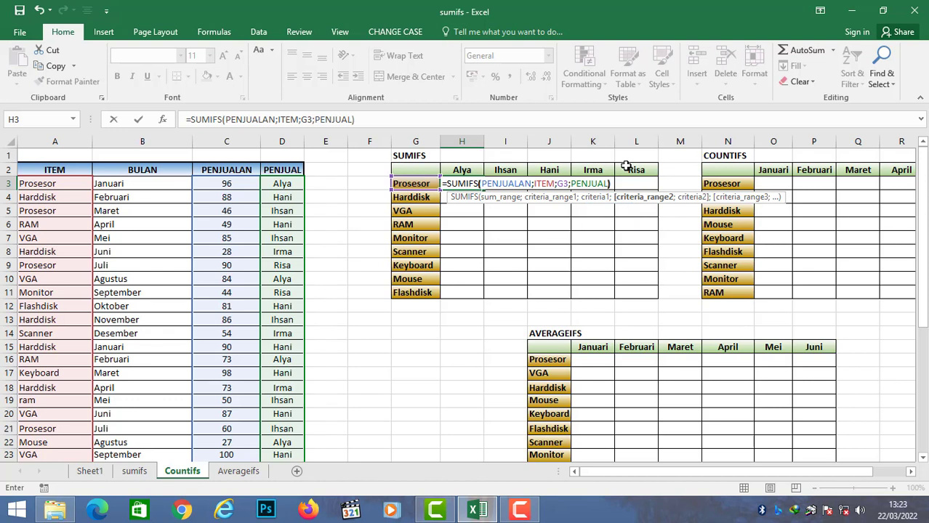
key(BackSpace)
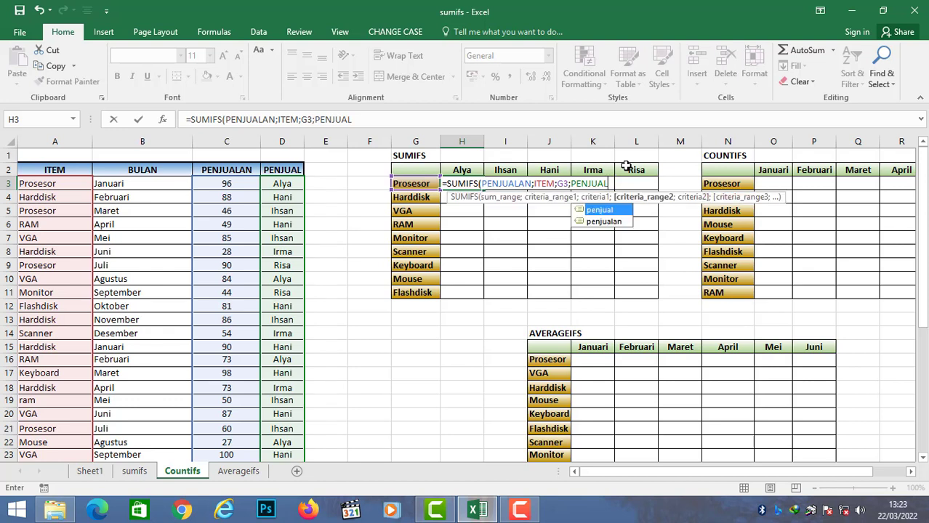
text(;)
click(471, 172)
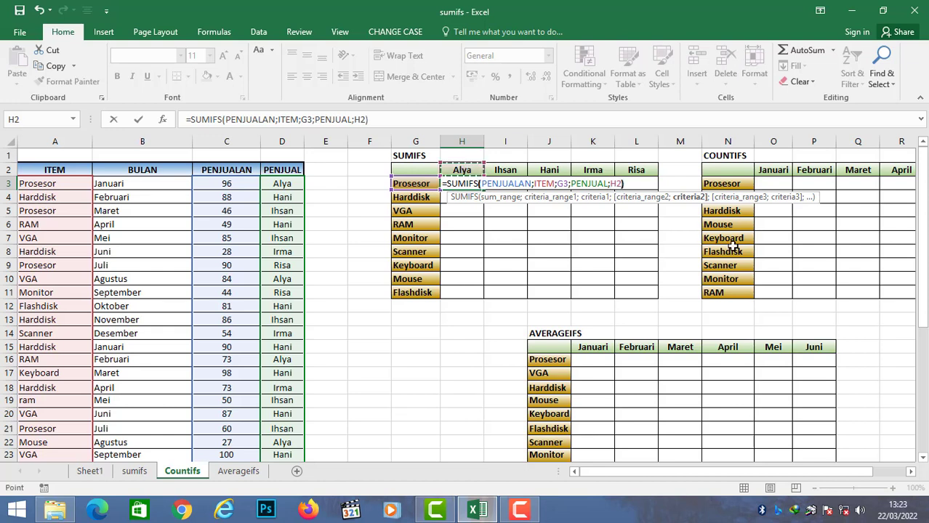
text())
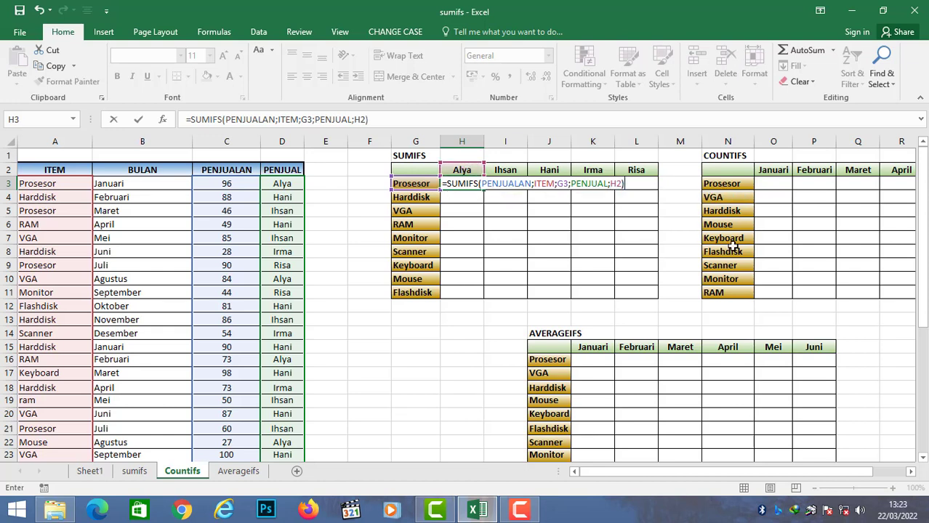
key(ctrl+Return)
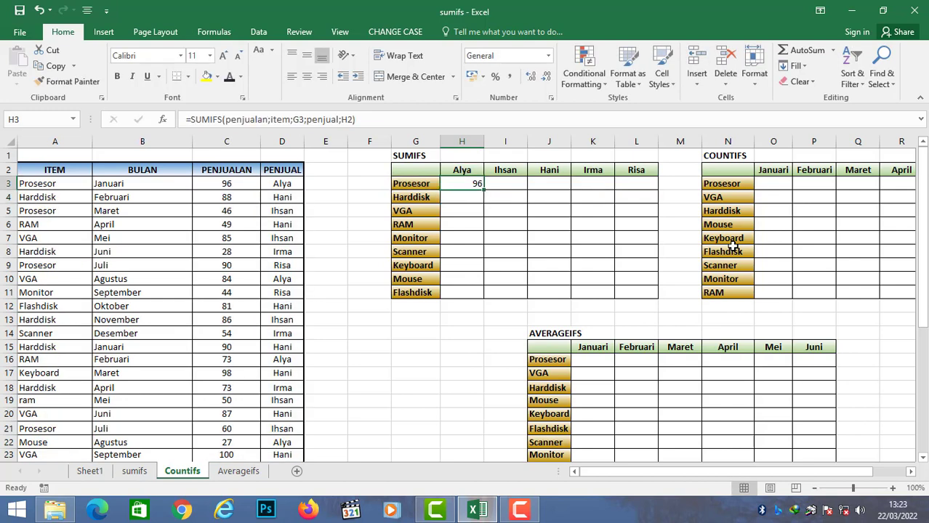
Review the H3 formula and check the first seller's entries in the PENJUAL column against their items.
double_click(477, 186)
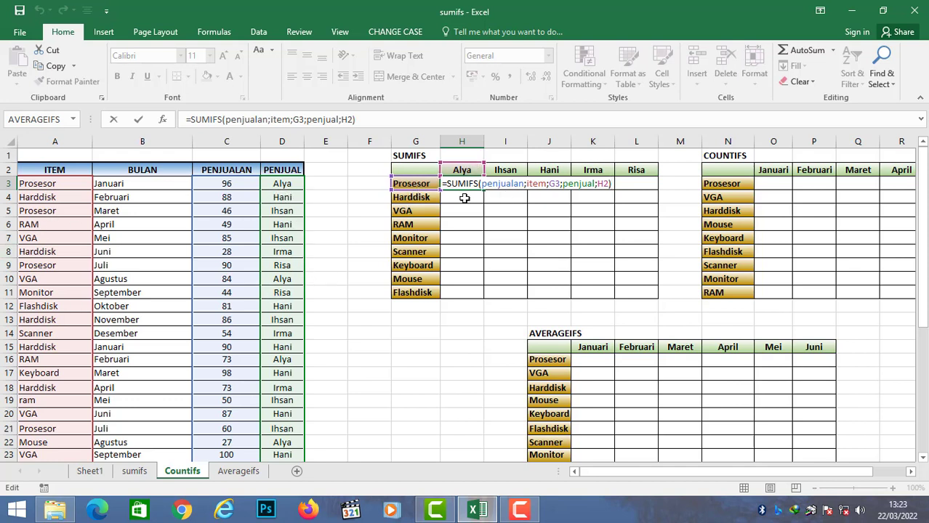
key(ctrl+Return)
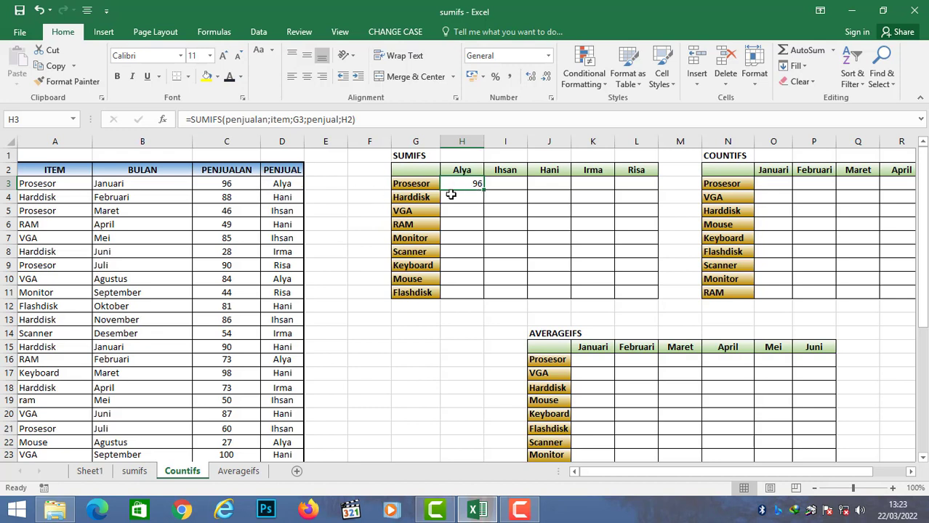
click(289, 278)
scroll(281, 323, down, 2)
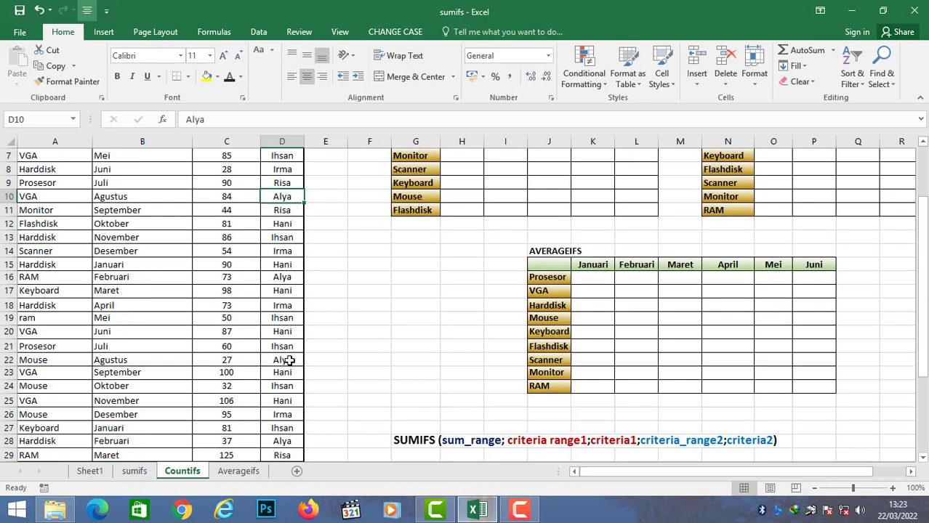
click(287, 361)
scroll(287, 382, down, 2)
click(285, 362)
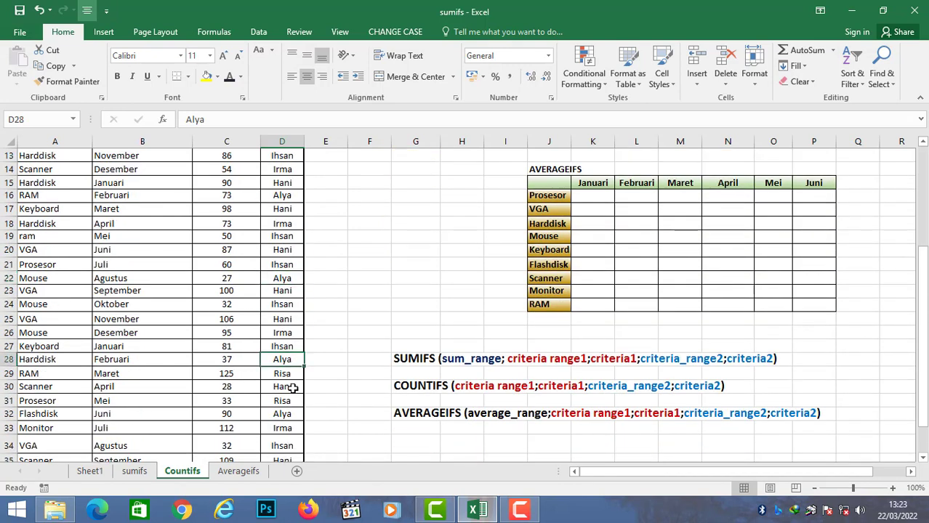
scroll(287, 363, down, 2)
click(283, 332)
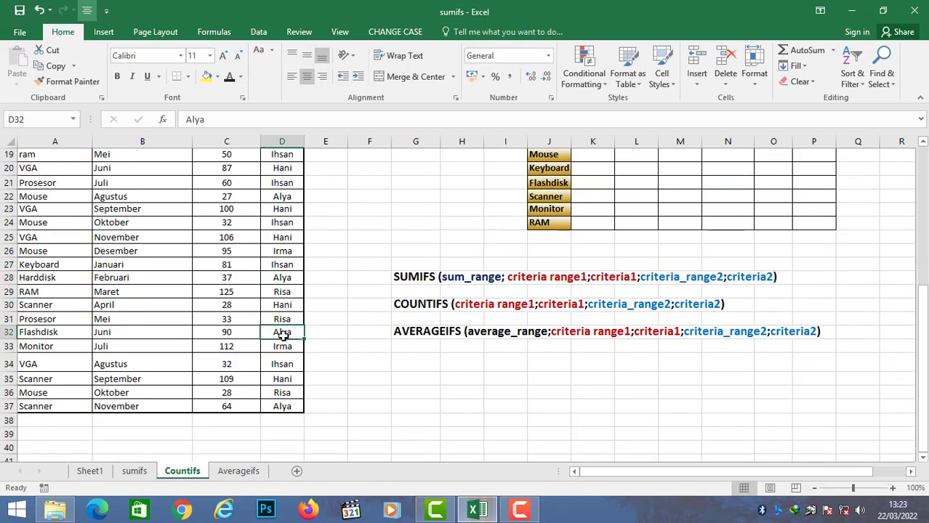
scroll(284, 335, up, 4)
scroll(283, 336, down, 2)
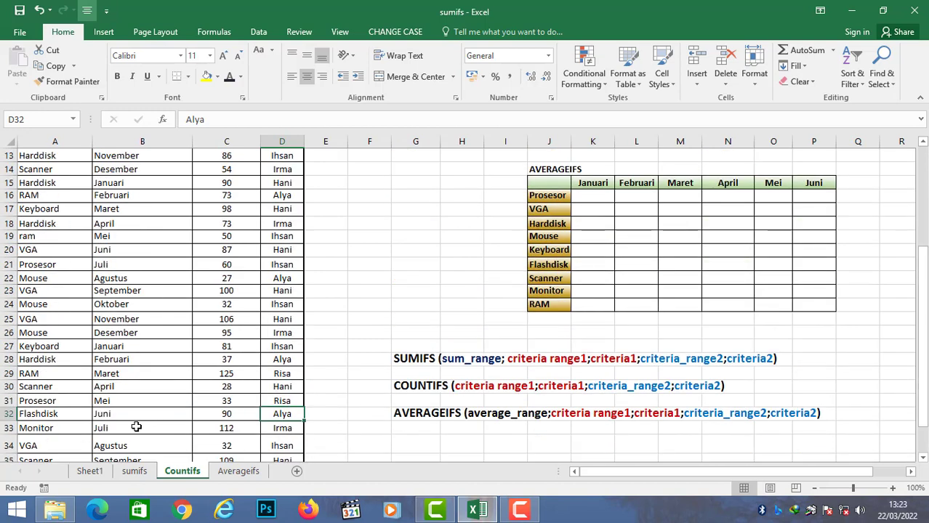
Fill the SUMIFS formula from H3 across to column L and down to row 11.
scroll(351, 386, up, 4)
click(478, 185)
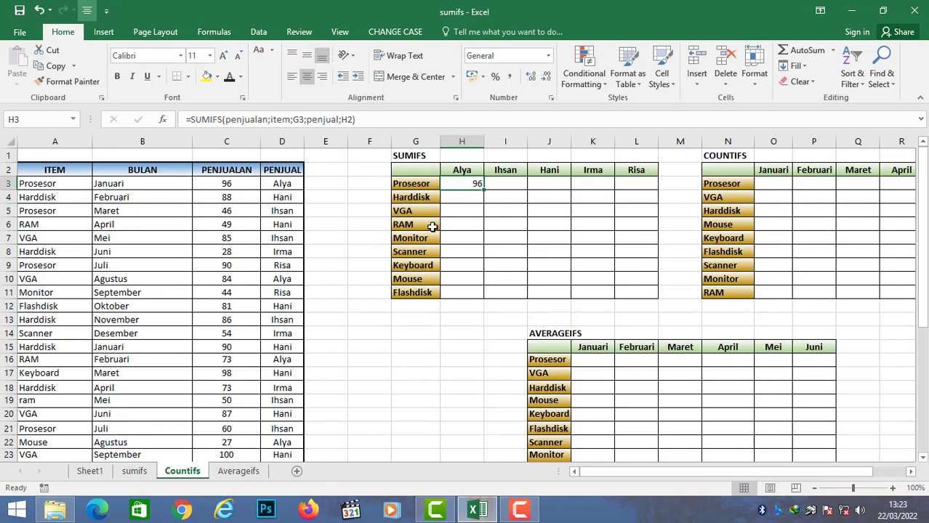
drag(483, 190, 645, 194)
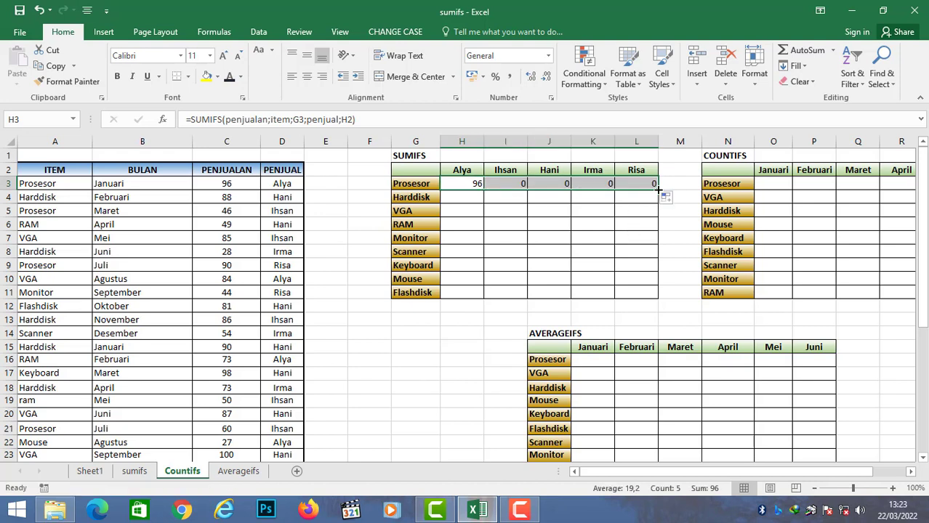
drag(658, 190, 655, 296)
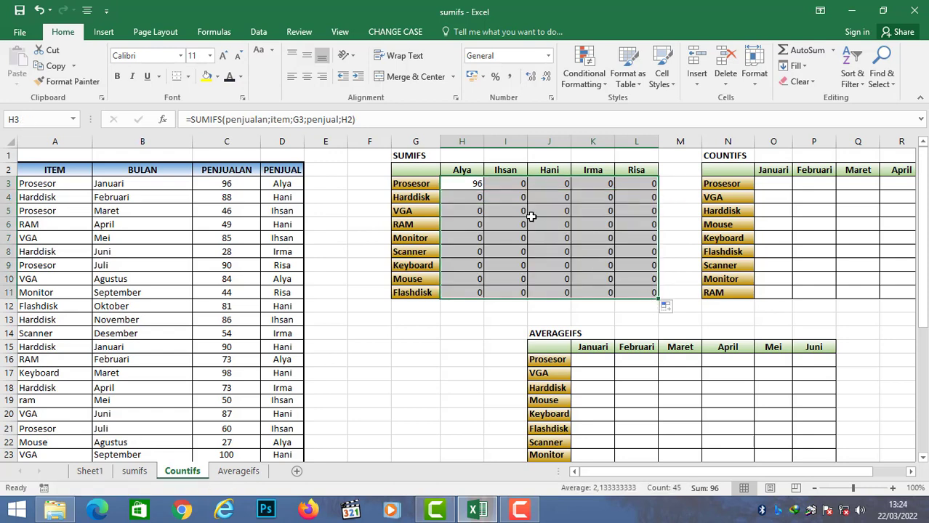
Examine which cells the filled SUMIFS formulas in I3 and L6 refer to, compared with the original in H3.
click(506, 183)
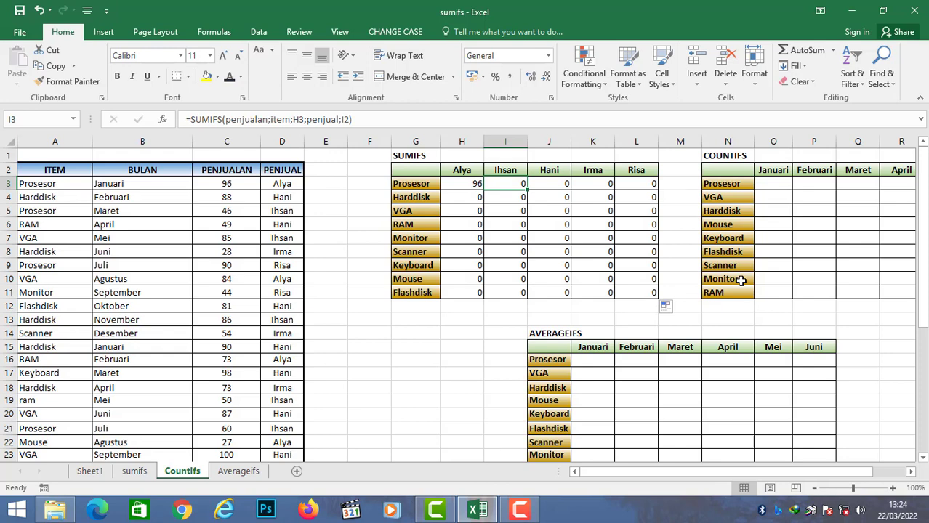
key(F2)
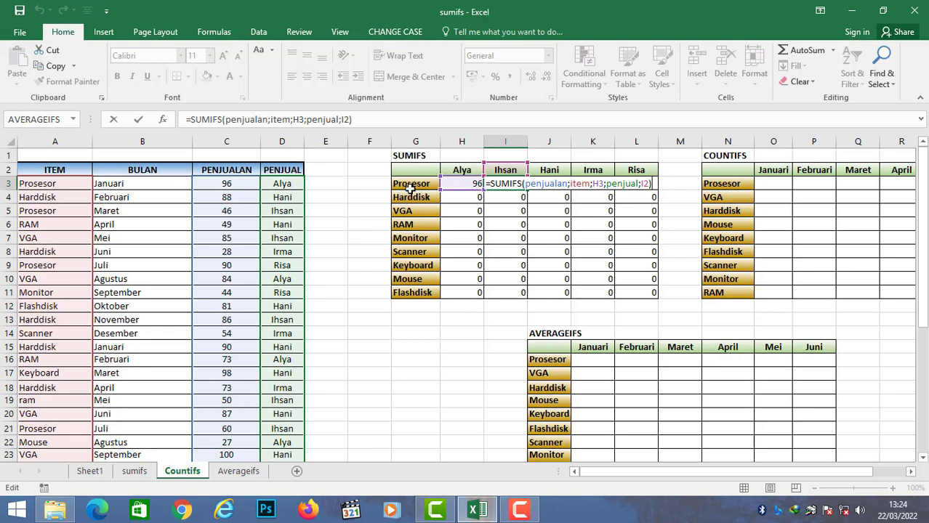
key(Return)
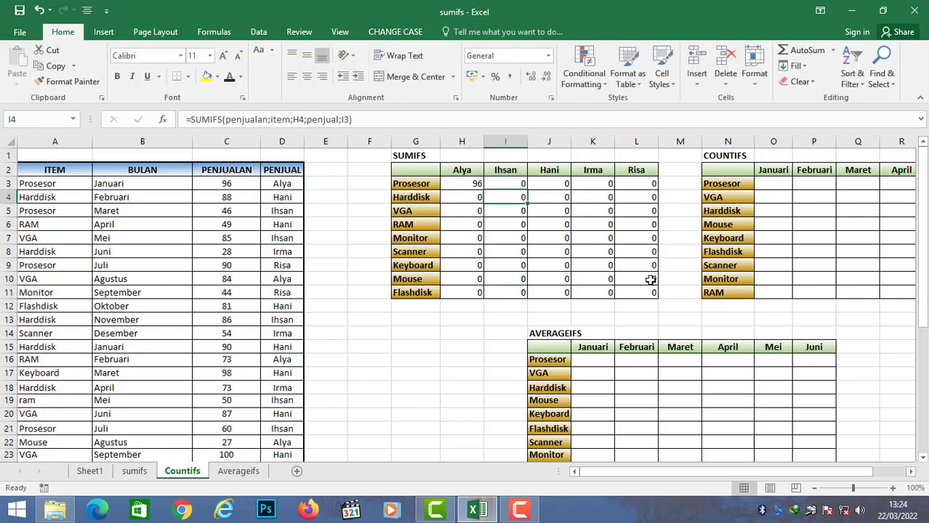
click(650, 280)
double_click(650, 224)
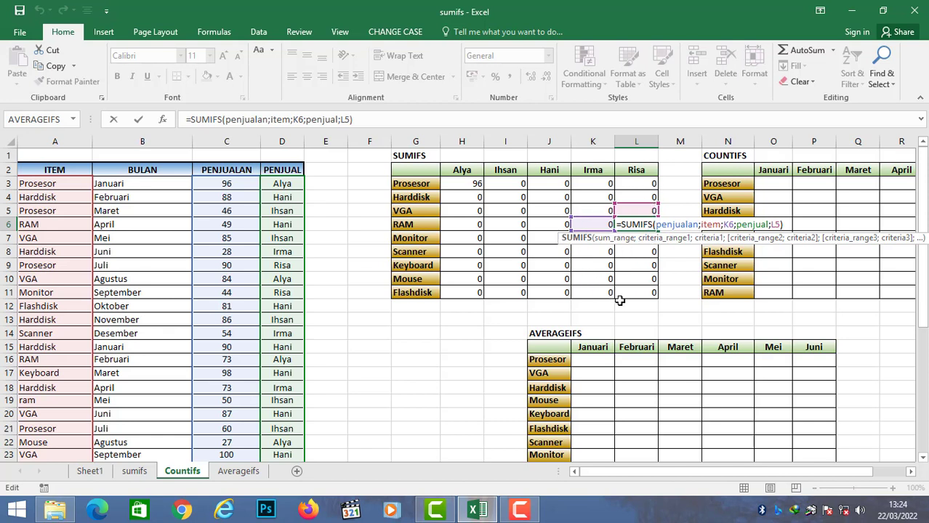
key(Escape)
click(466, 185)
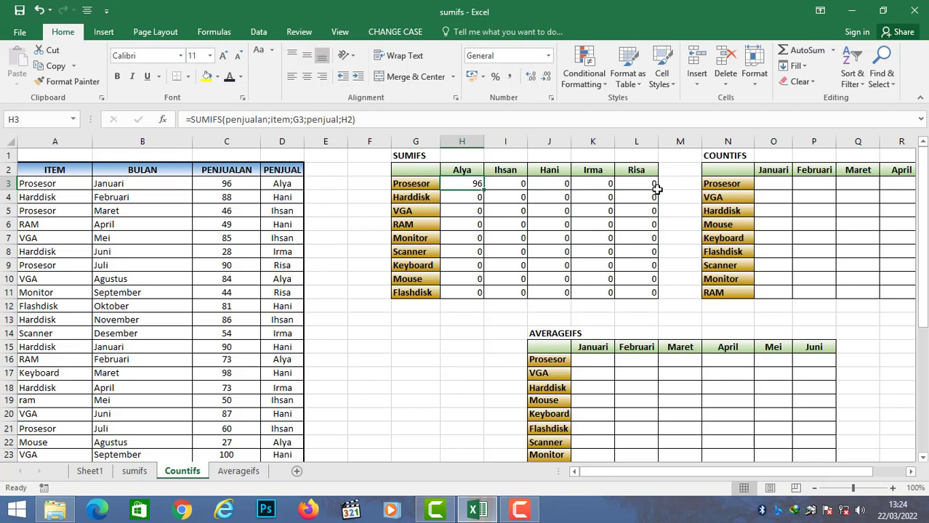
click(420, 185)
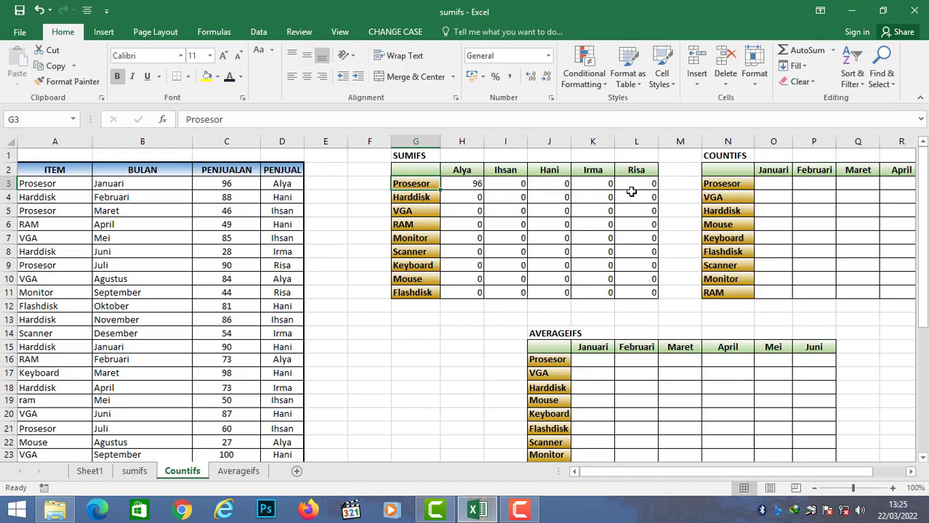
Lock the column of the item criterion as $G3 and the row of the seller criterion as H$2 in the H3 formula.
click(473, 183)
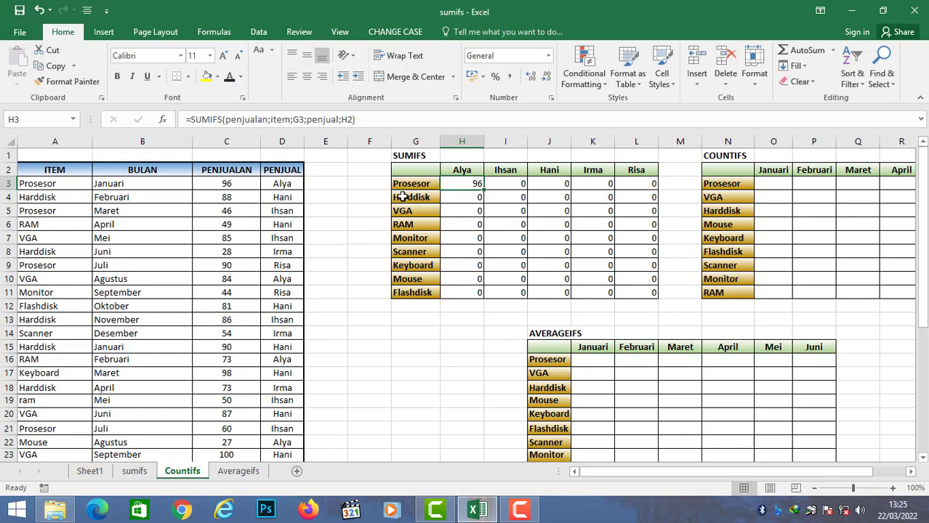
click(293, 120)
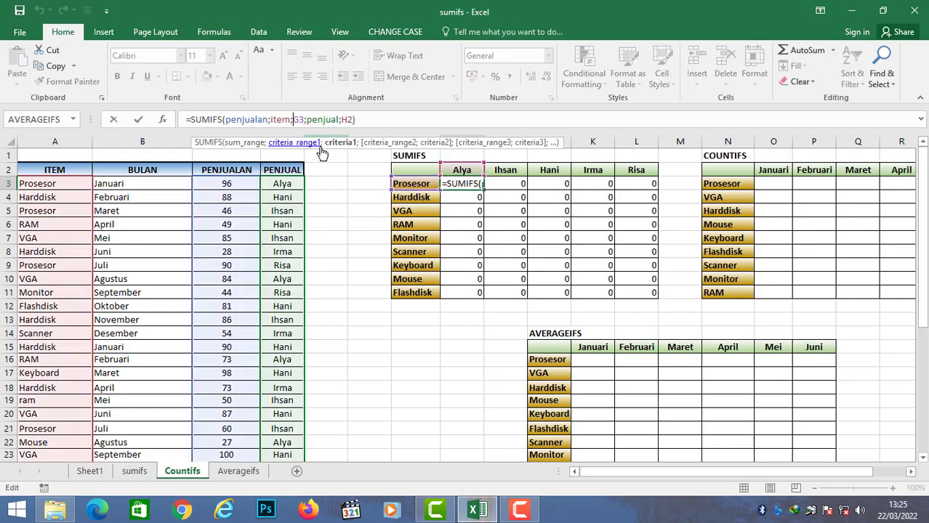
text($)
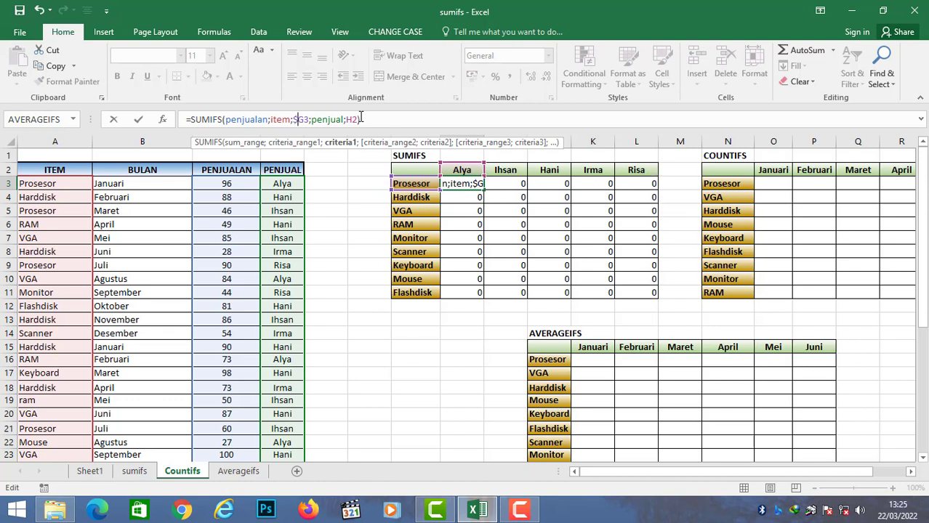
text(2)
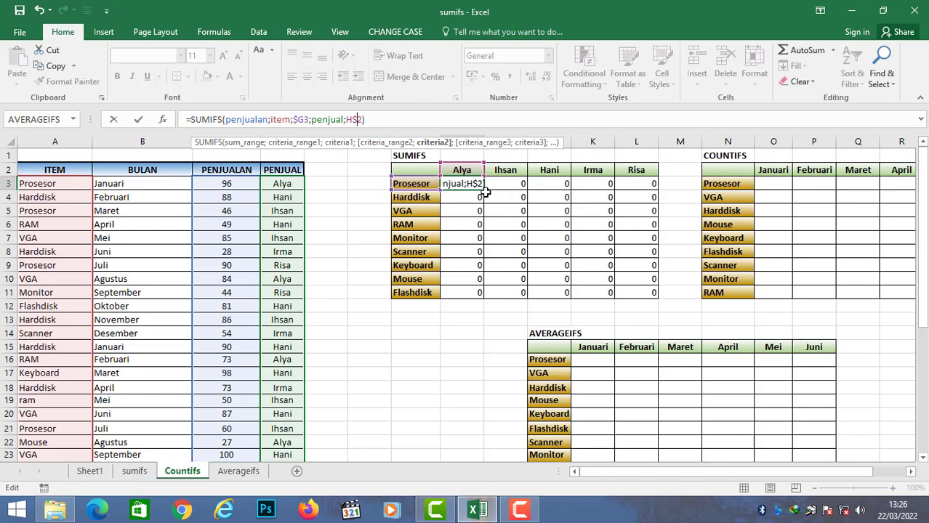
key(ctrl+Return)
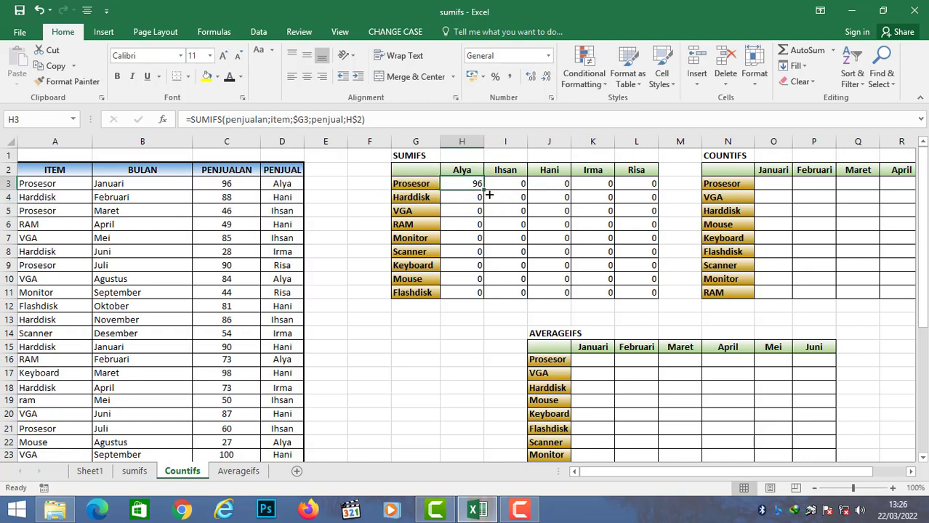
Refill the SUMIFS formula from H3 across to column L and down to row 11, and inspect the references in J4.
drag(483, 190, 669, 301)
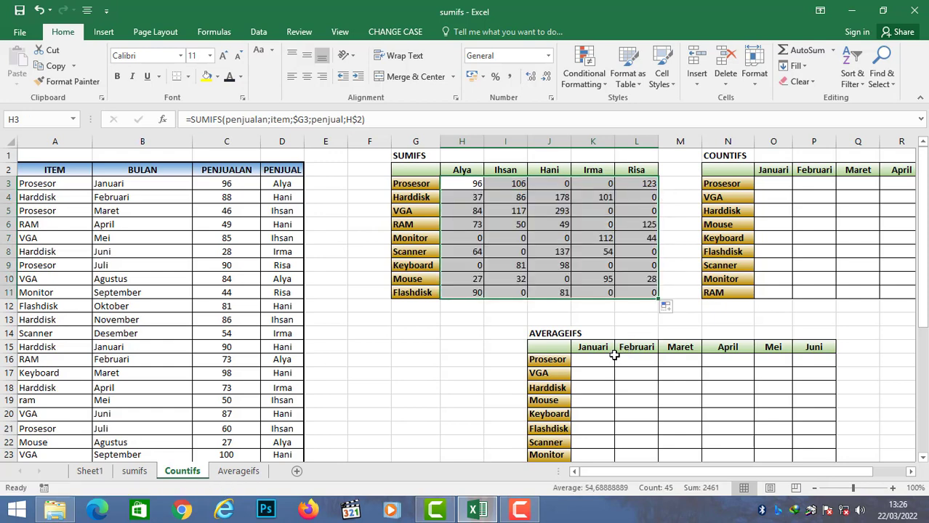
click(566, 197)
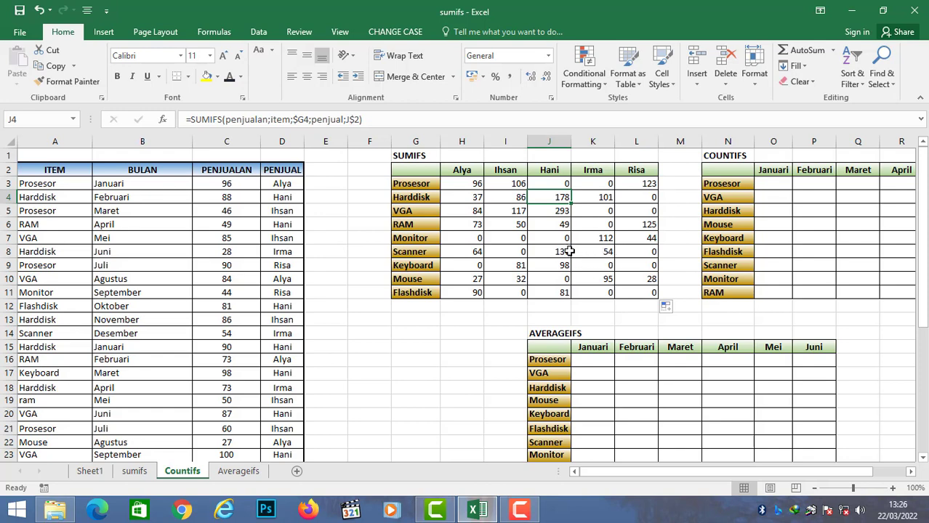
key(F2)
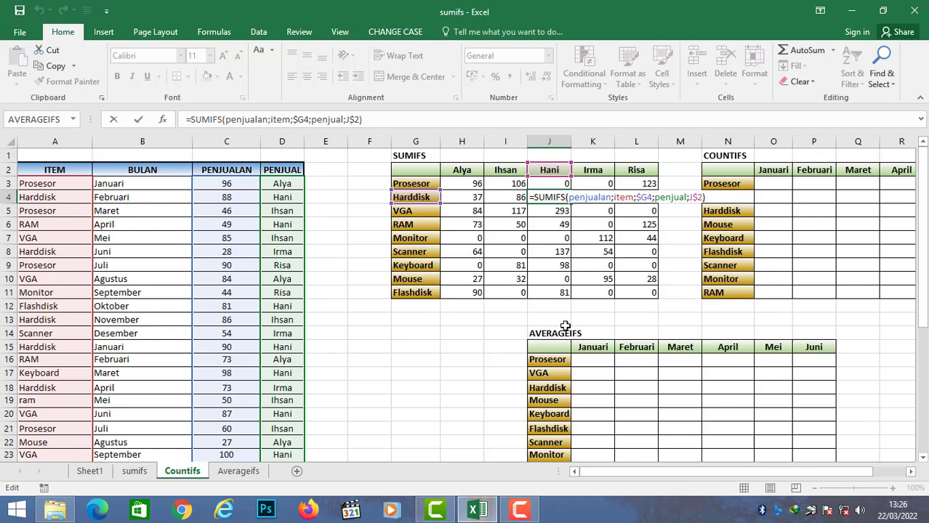
key(ctrl+Return)
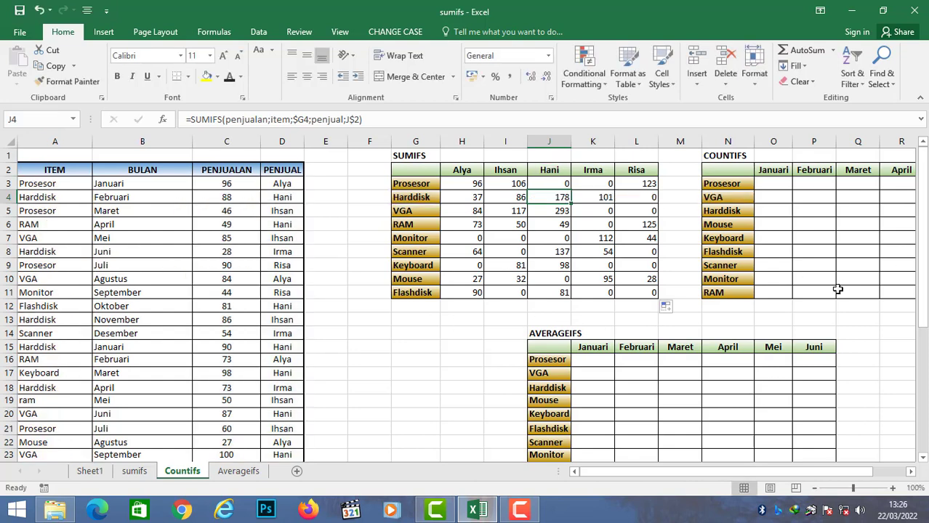
Begin a COUNTIFS formula in O3 of the COUNTIFS table, consulting the syntax notes below the tables.
click(773, 186)
drag(745, 474, 795, 476)
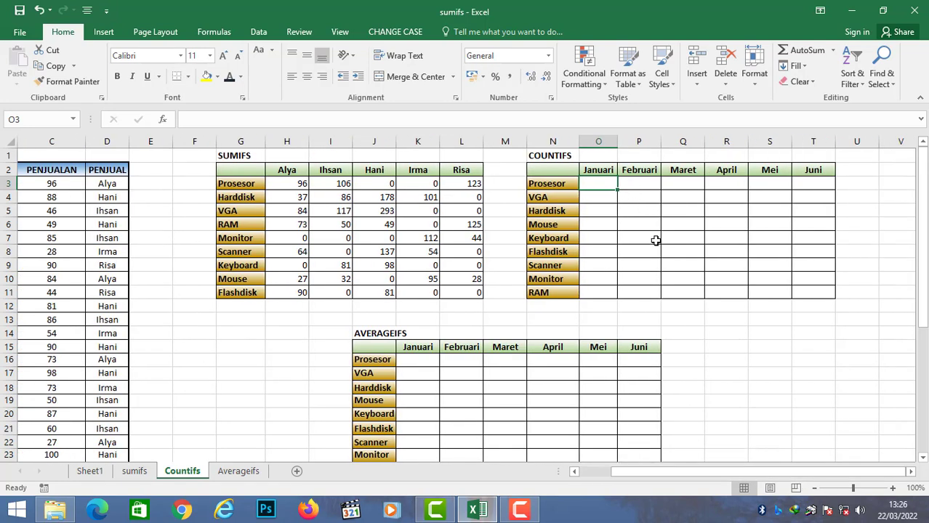
drag(721, 474, 694, 490)
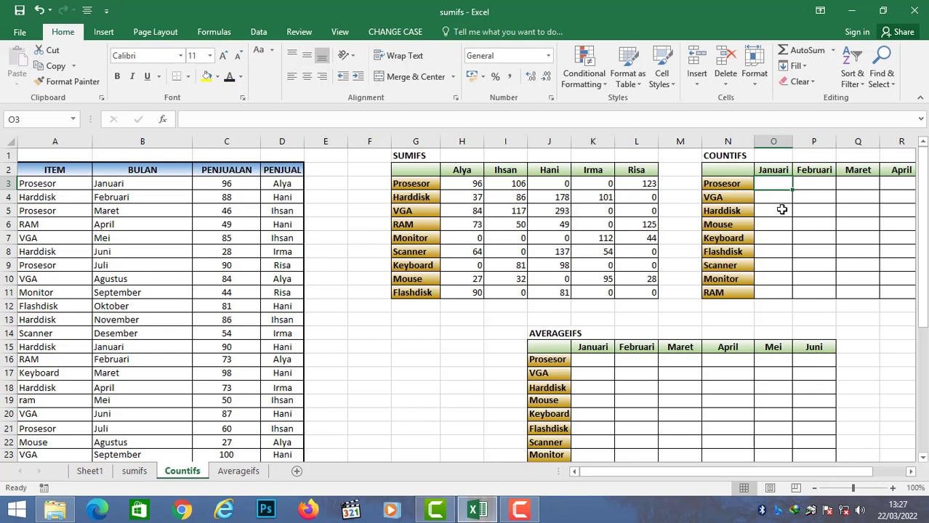
text(=COUNTIF)
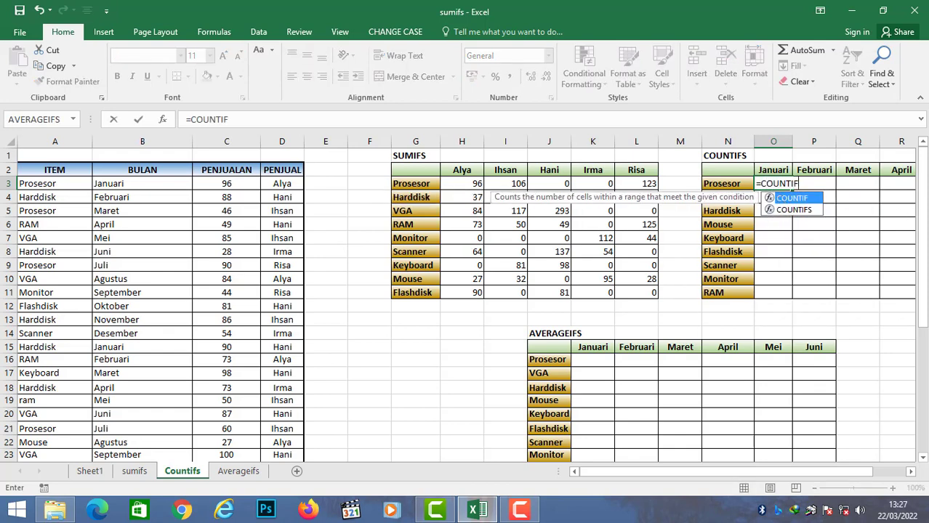
drag(925, 223, 925, 323)
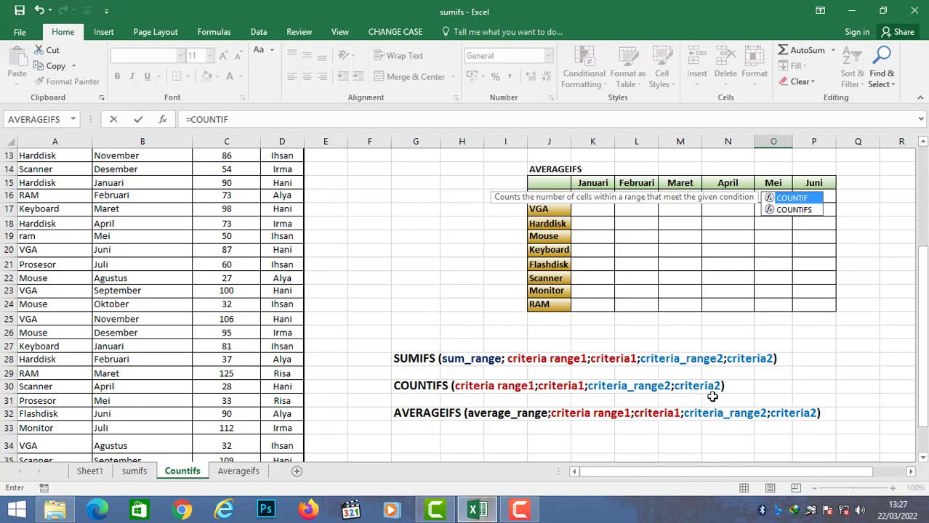
drag(923, 366, 923, 343)
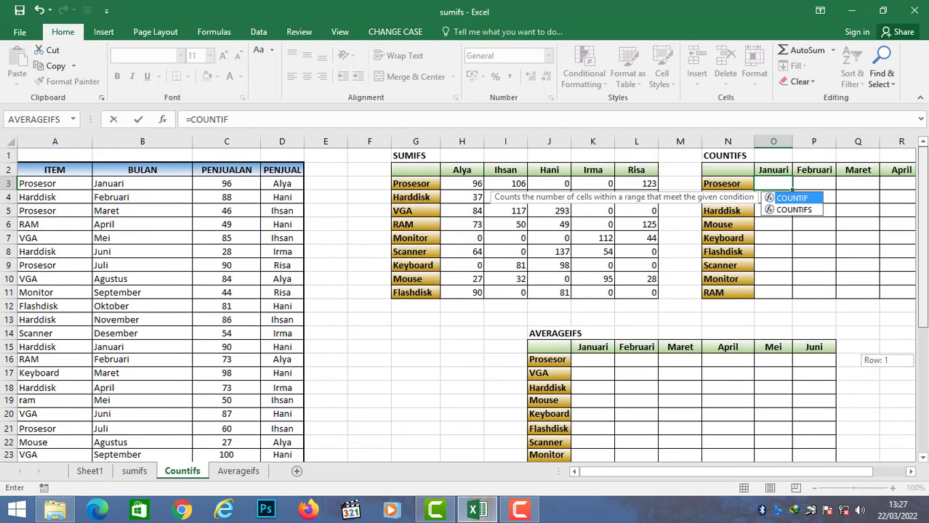
text(S)
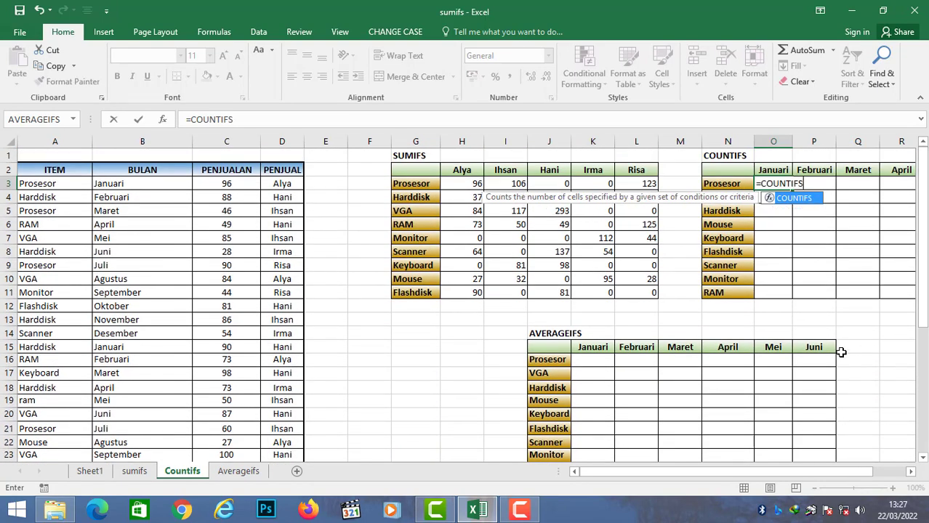
text(()
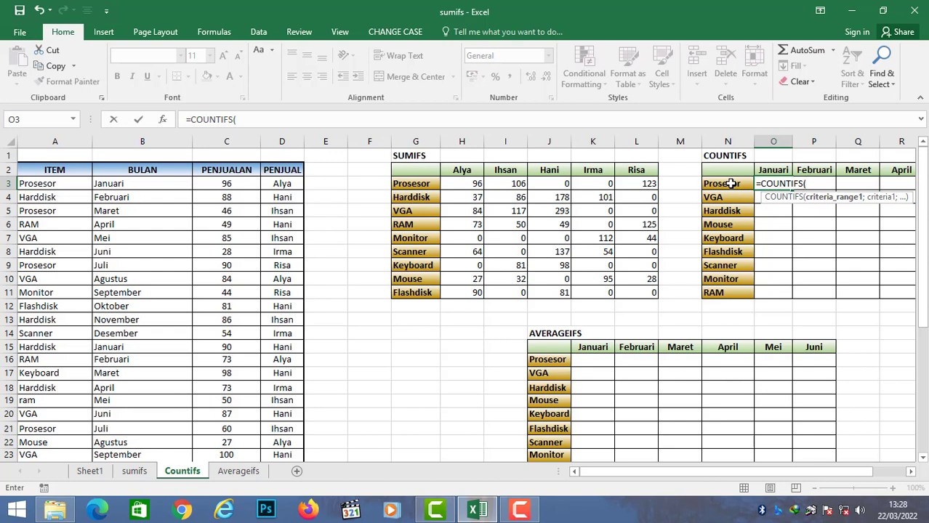
Enter ITEM matched to N3 as the first criterion of the COUNTIFS formula in O3.
text(ITEM)
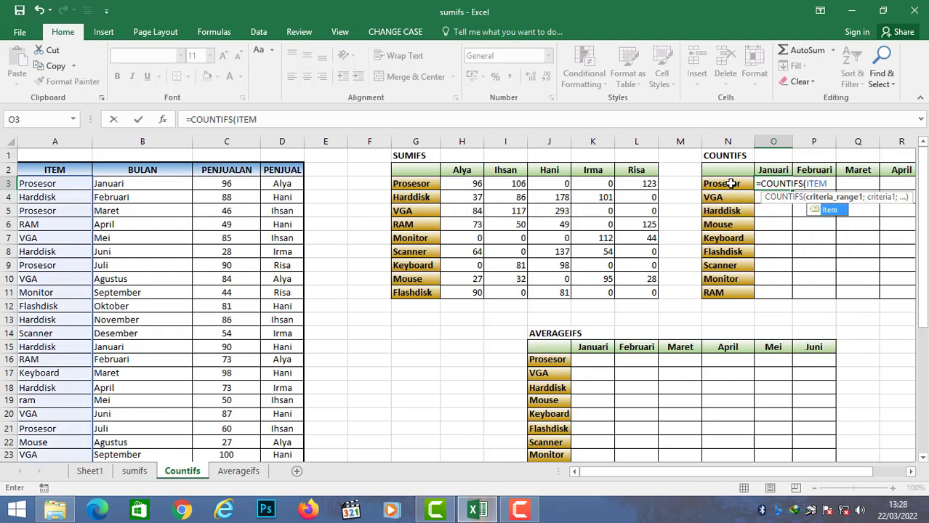
text(;)
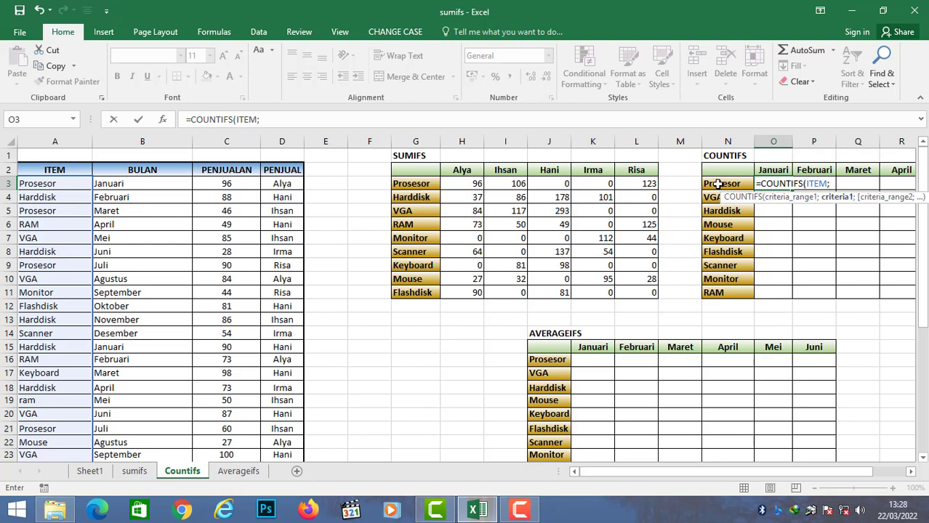
click(718, 184)
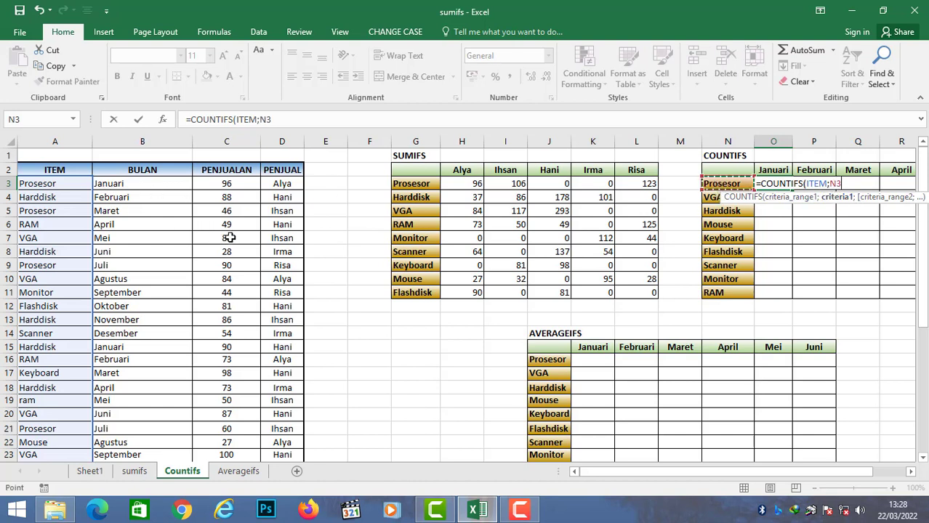
text(;)
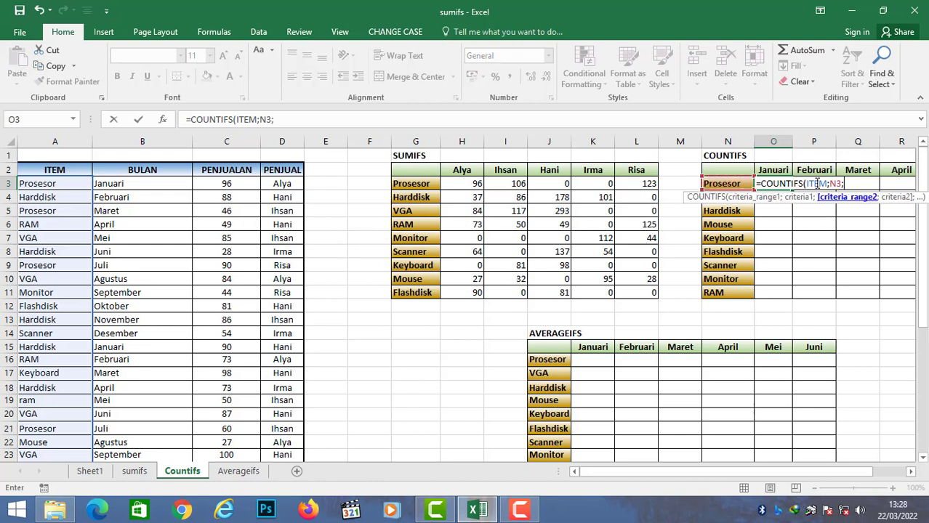
click(775, 168)
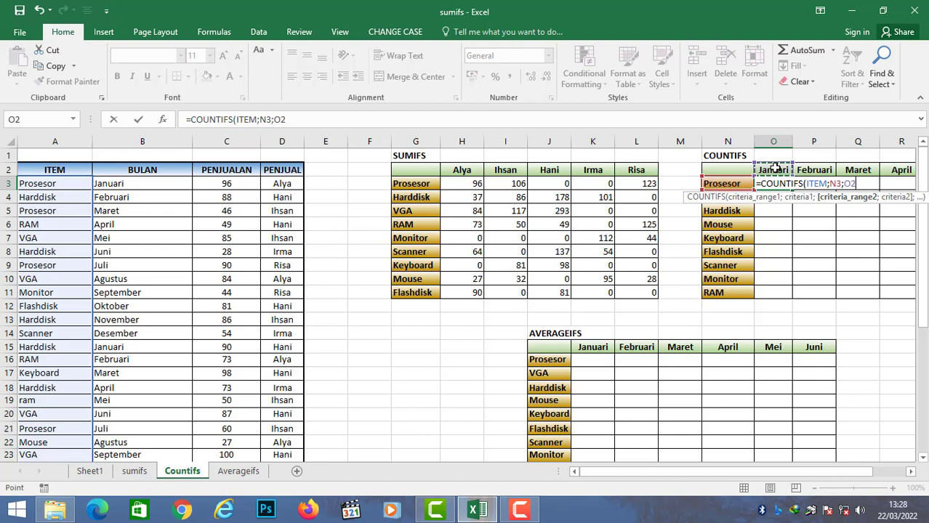
key(BackSpace)
key(BackSpace)
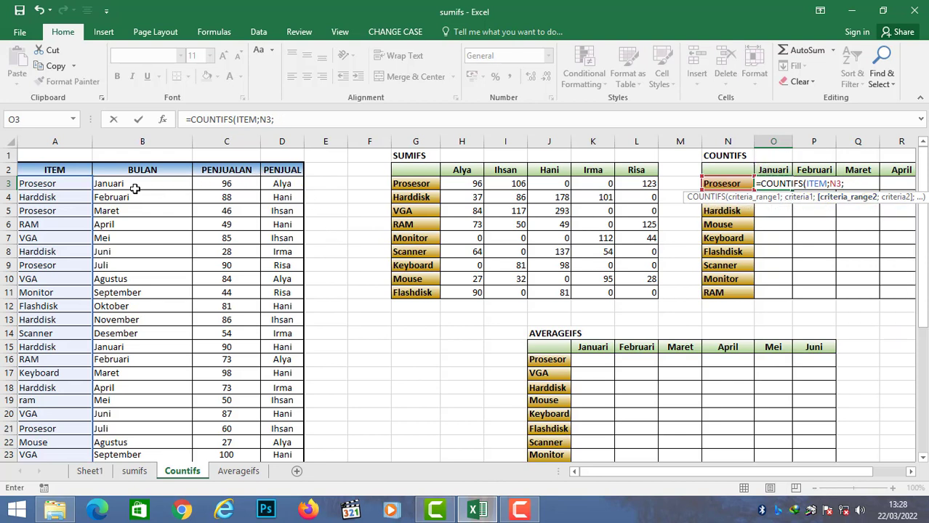
Add BULAN matched to O2 as the second criterion of the COUNTIFS formula.
text(BU)
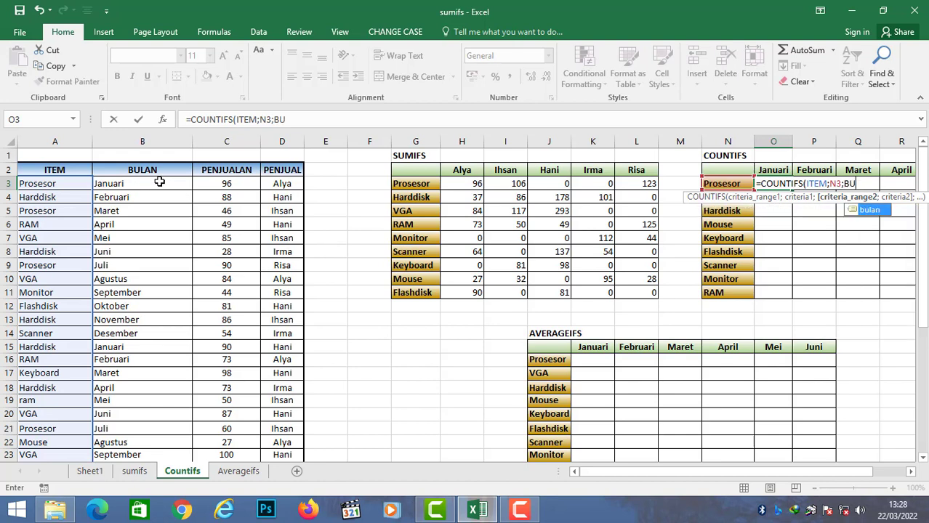
text(LAN;)
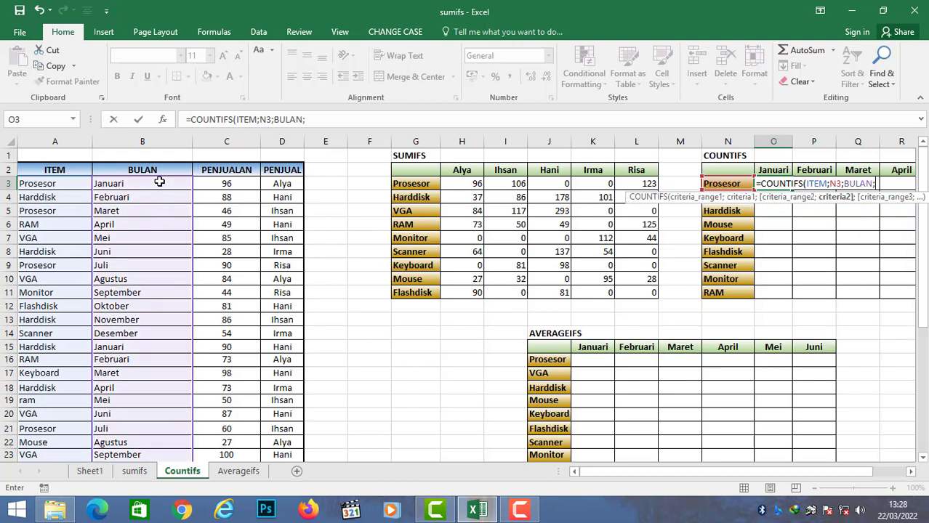
click(772, 169)
Lock the criteria references as $N3 and O$2 in the O3 formula and enter it.
drag(625, 474, 697, 476)
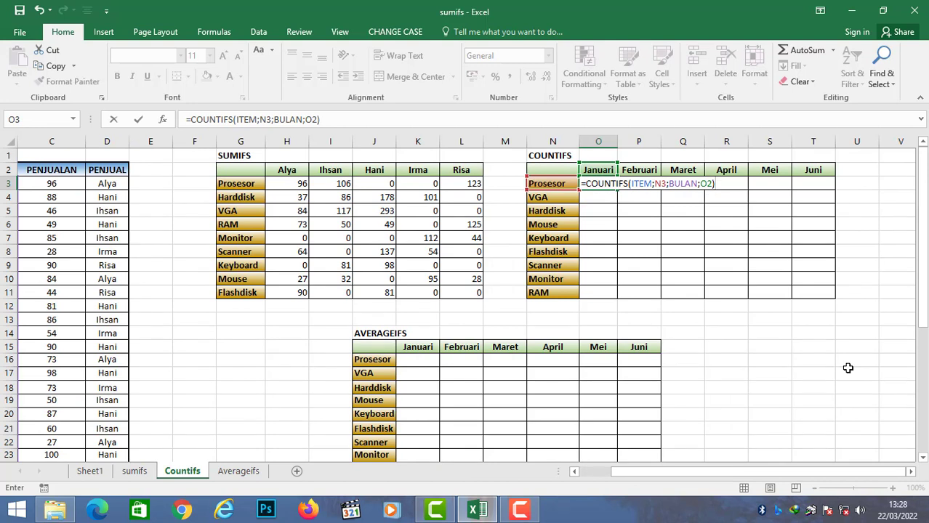
click(656, 183)
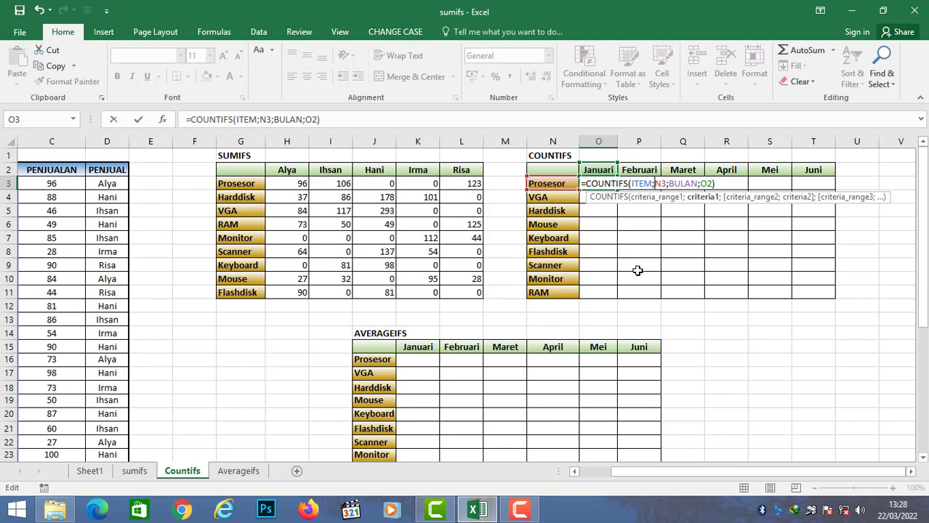
text($)
click(709, 184)
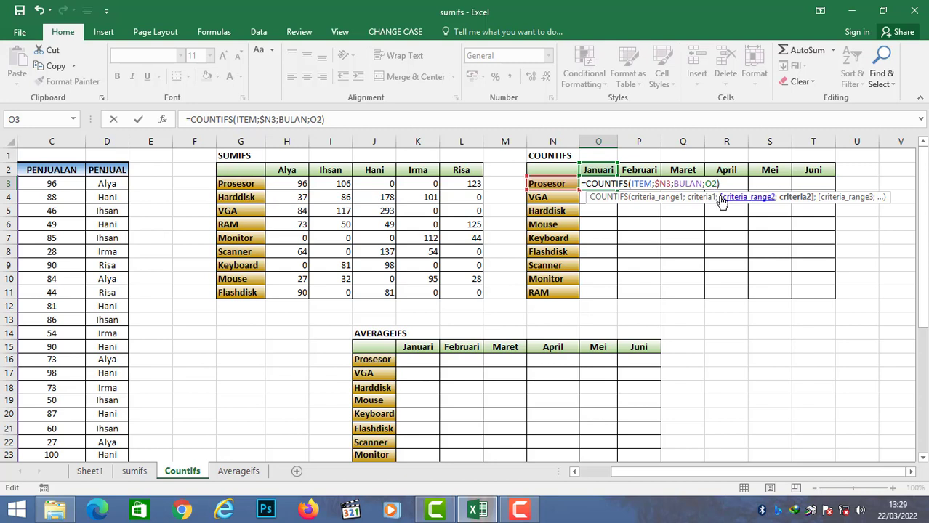
text($)
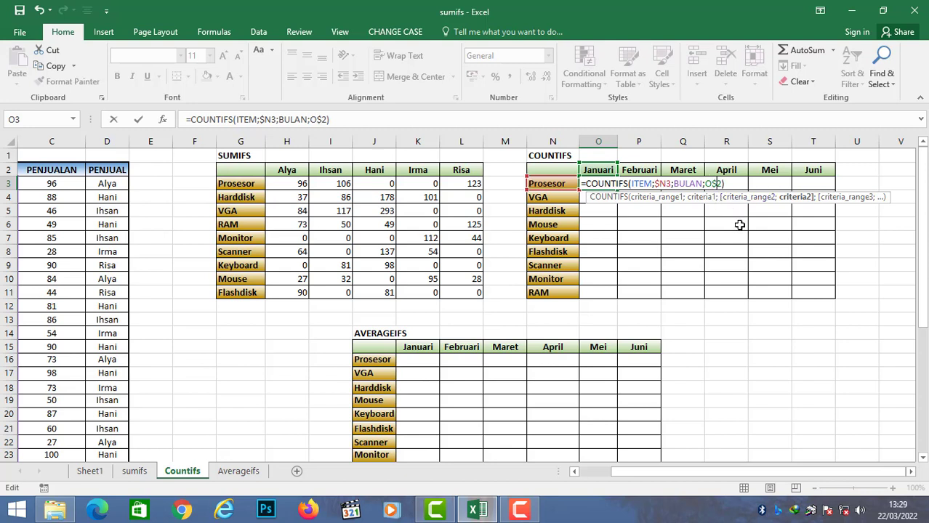
key(Return)
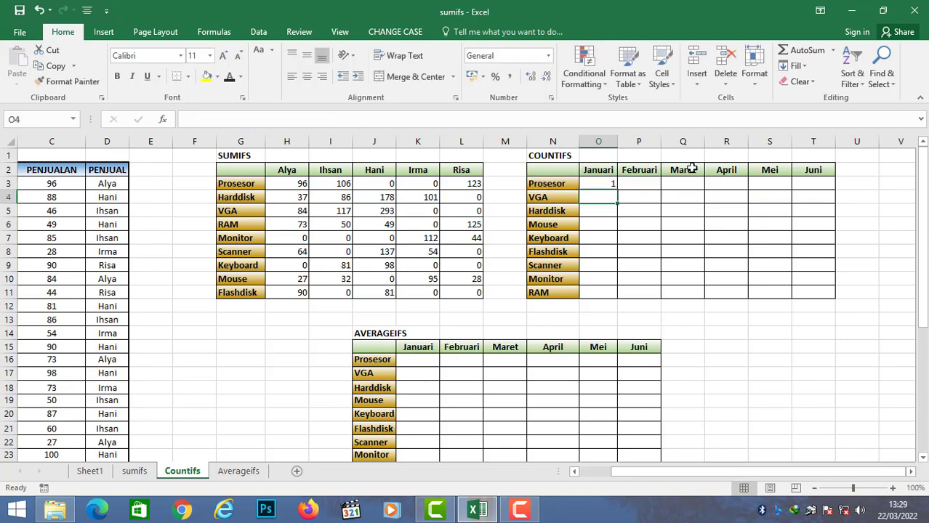
Fill the O3 COUNTIFS formula across the whole table, covering O3:T11.
click(610, 186)
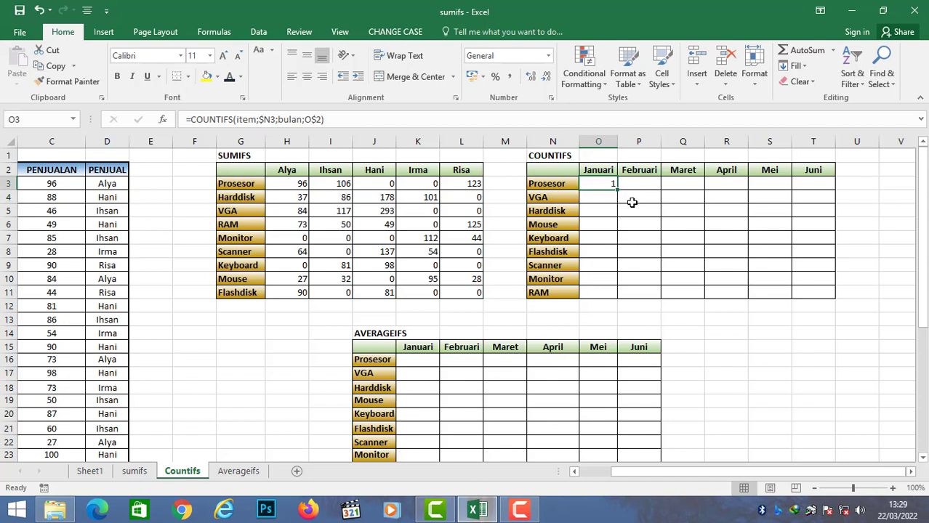
drag(617, 190, 832, 305)
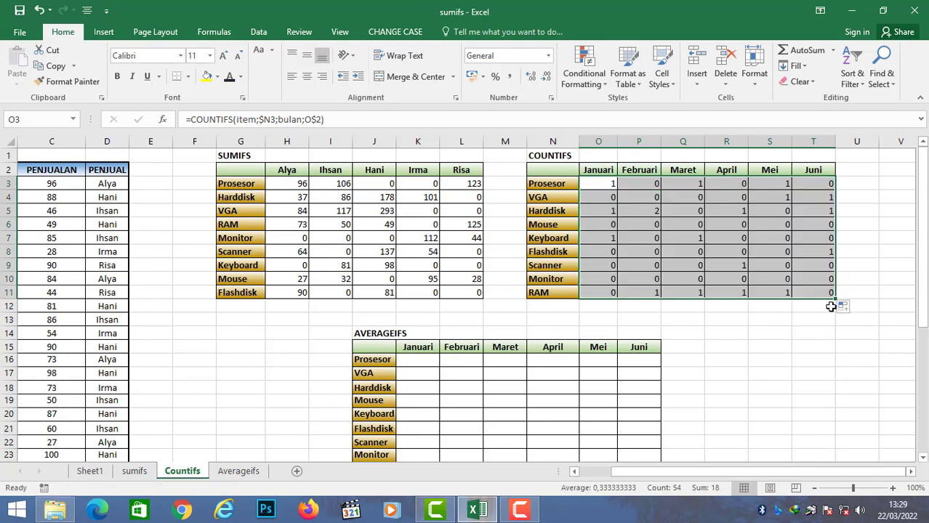
mouse_move(676, 217)
mouse_down()
mouse_move(685, 231)
mouse_move(667, 225)
mouse_up()
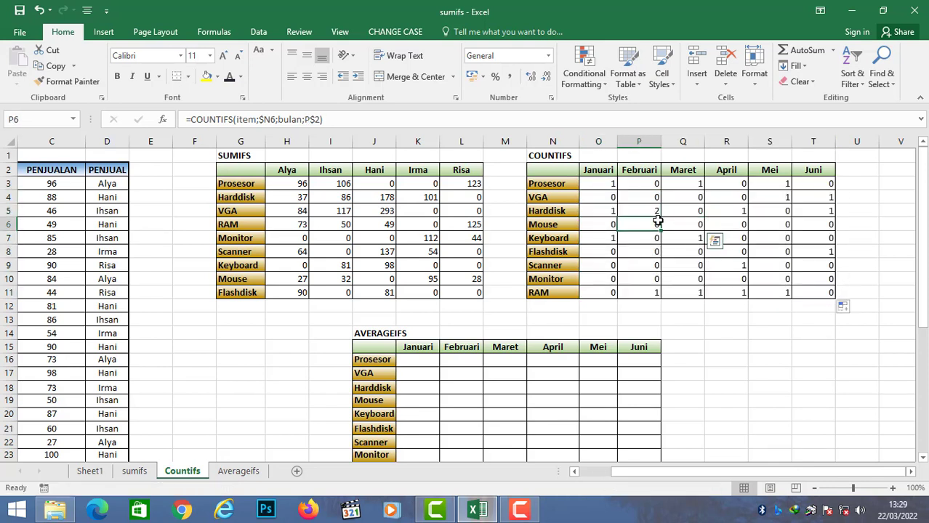
Inspect the copied COUNTIFS formulas for Prosesor in Maret (Q3) and Harddisk in Juni (T5) to check their references.
click(689, 187)
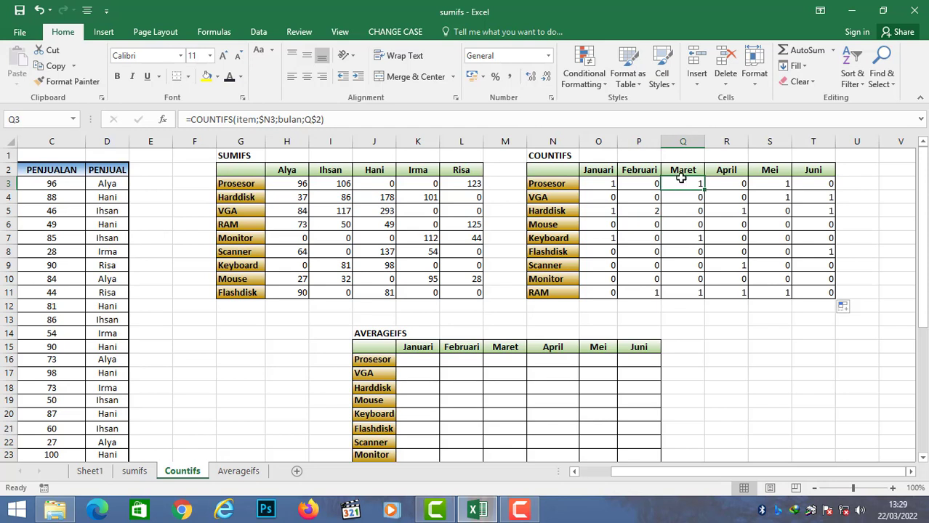
double_click(691, 183)
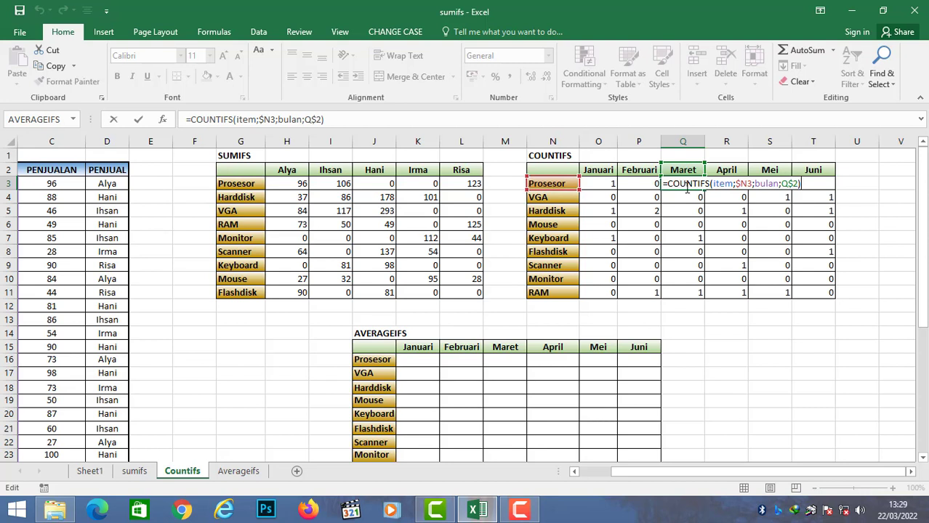
key(ctrl+Return)
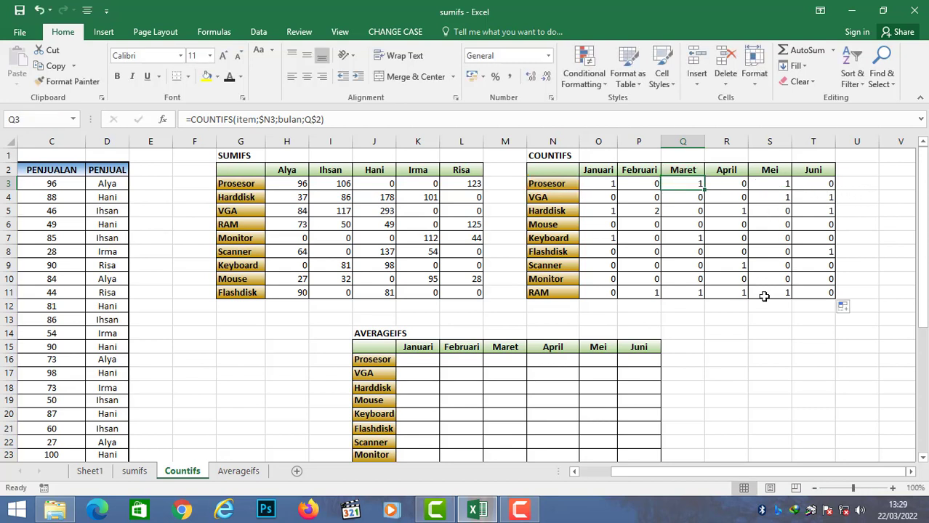
click(818, 212)
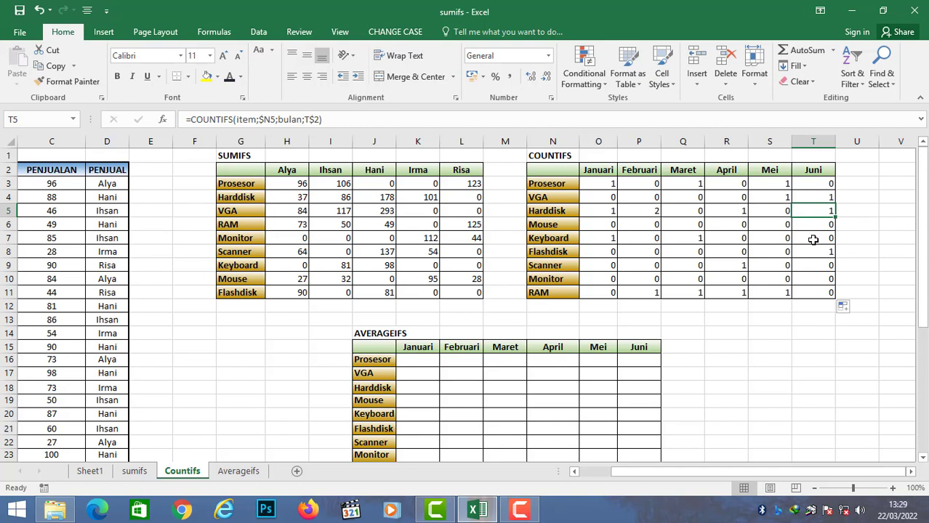
key(F2)
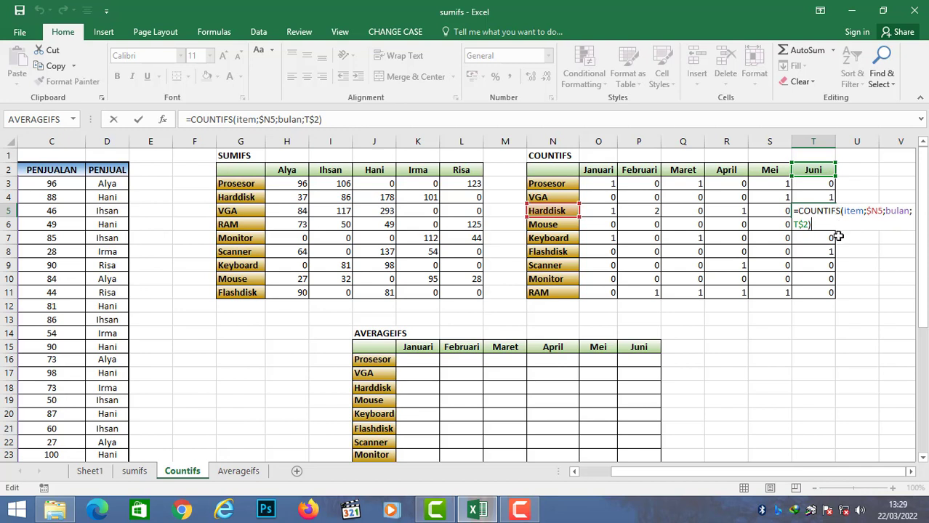
key(ctrl+Return)
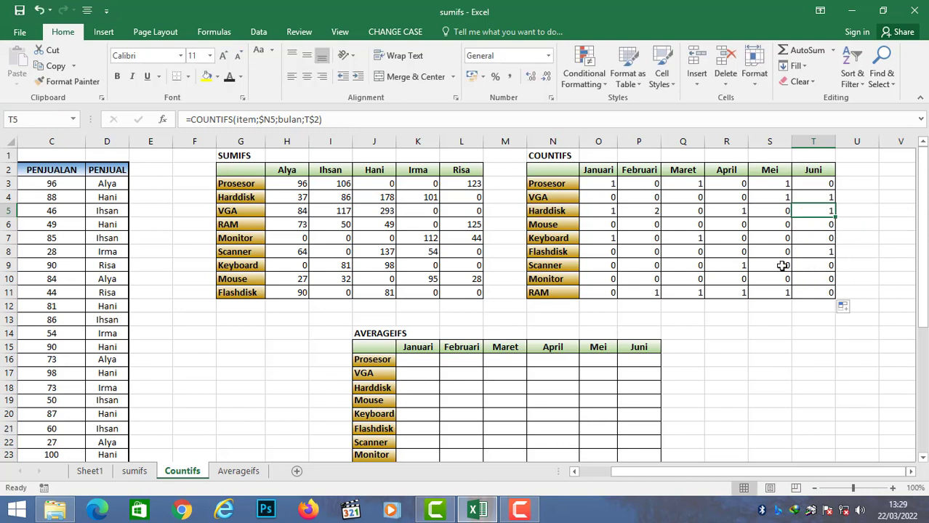
Check the Harddisk count for Februari in P5 against the matching ITEM and BULAN rows of the source data.
click(651, 212)
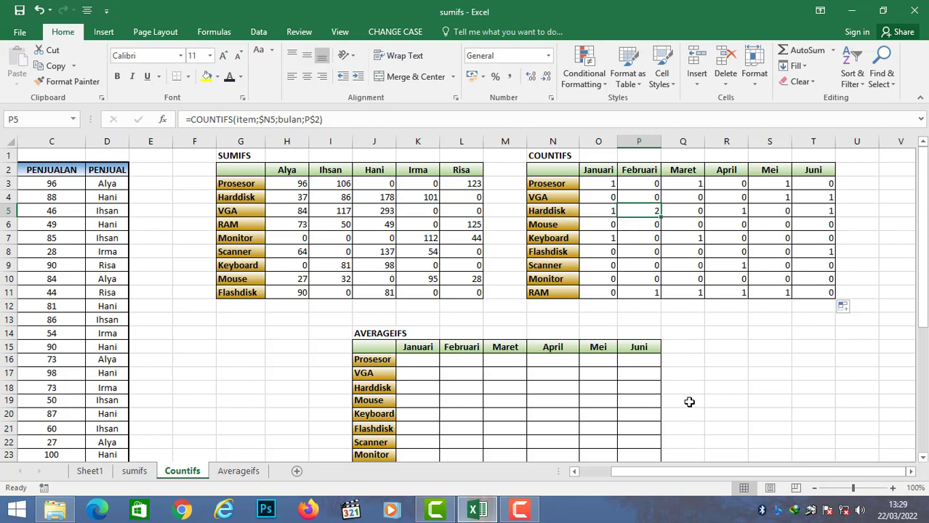
drag(649, 471, 632, 471)
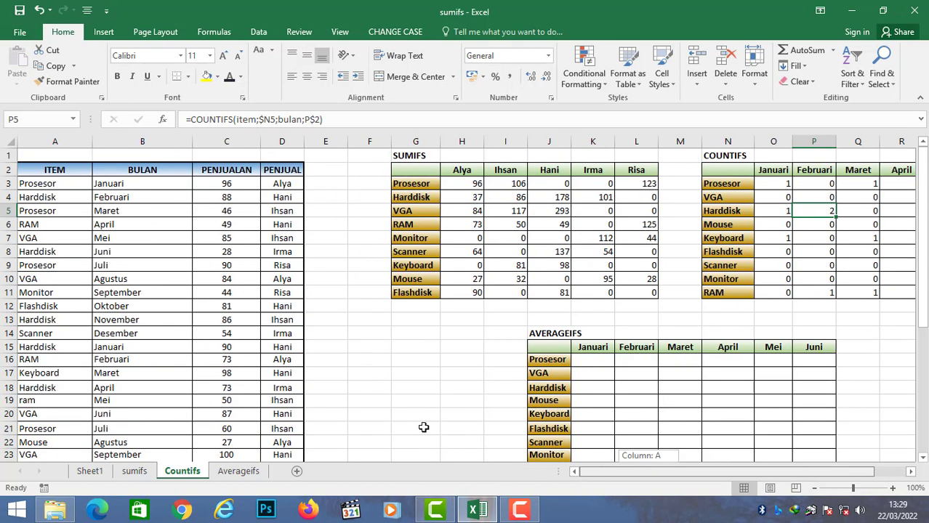
click(43, 198)
click(113, 200)
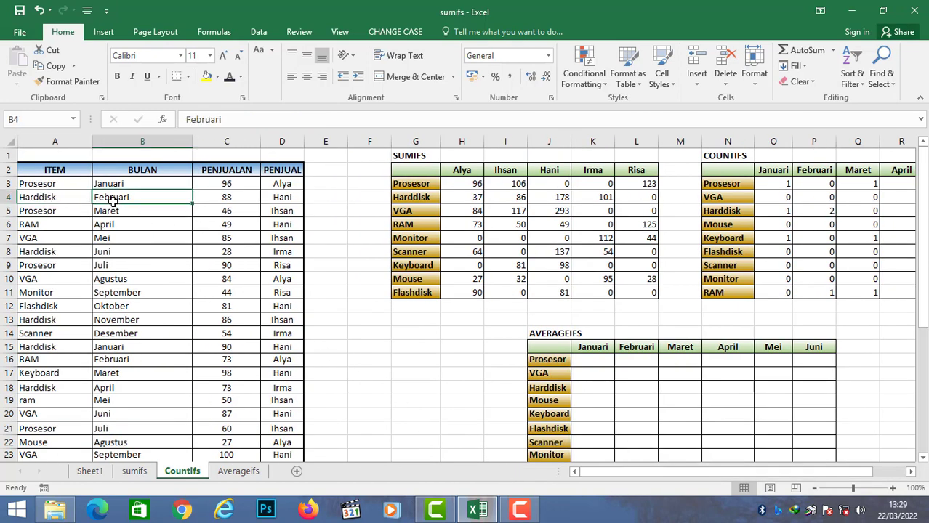
click(65, 195)
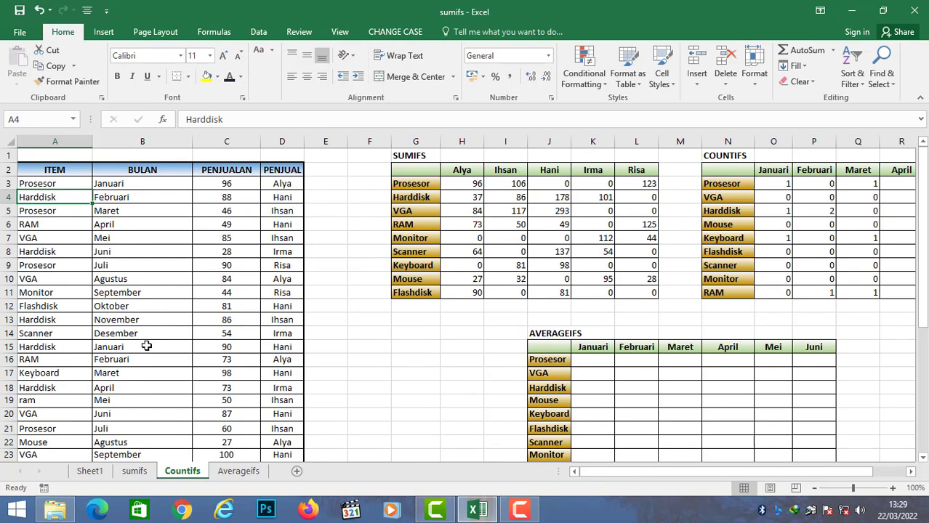
click(107, 429)
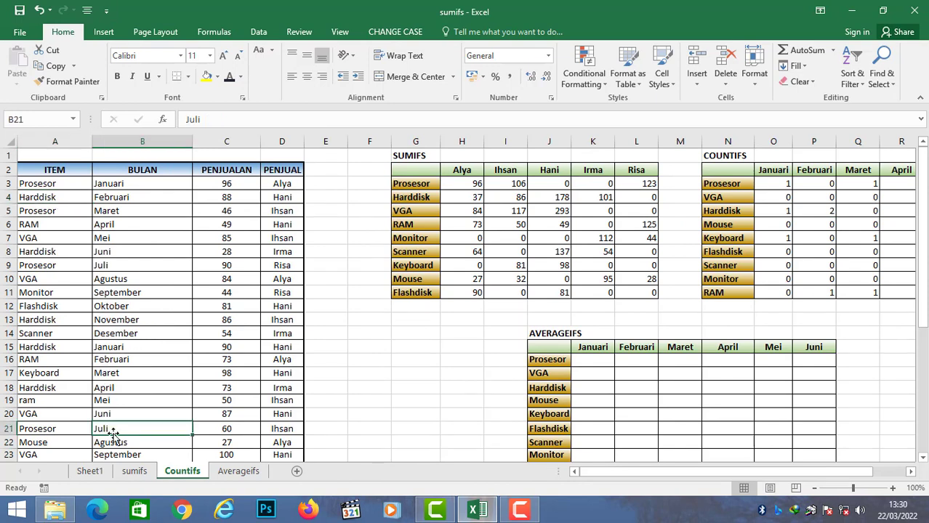
scroll(114, 437, down, 1)
scroll(114, 436, down, 2)
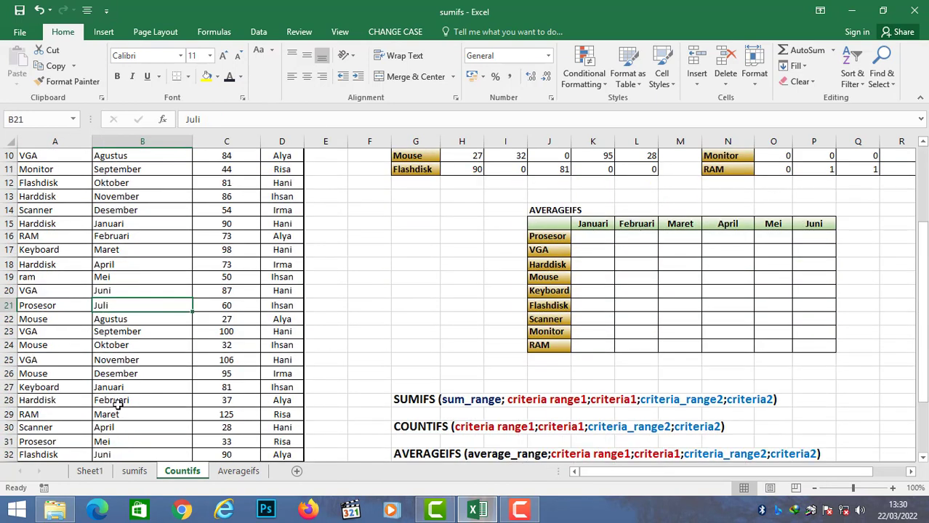
click(103, 402)
scroll(201, 410, down, 3)
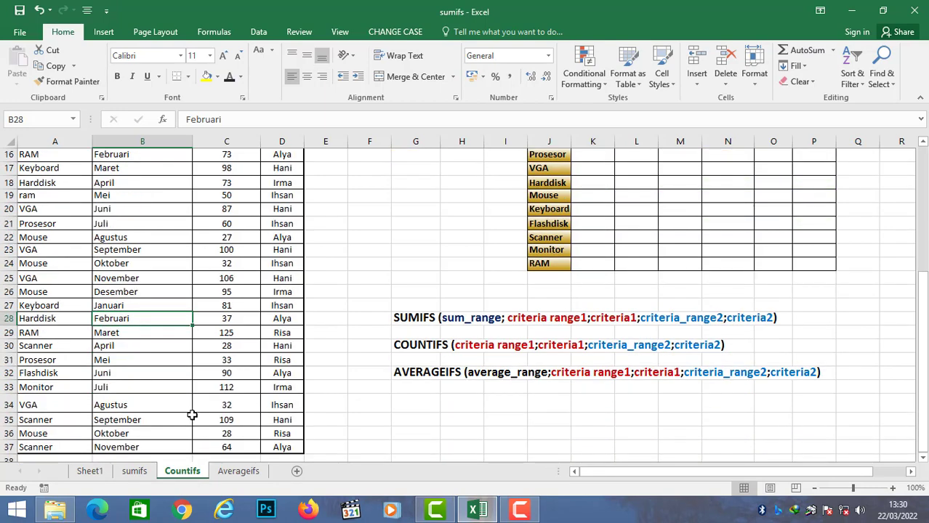
scroll(142, 404, up, 6)
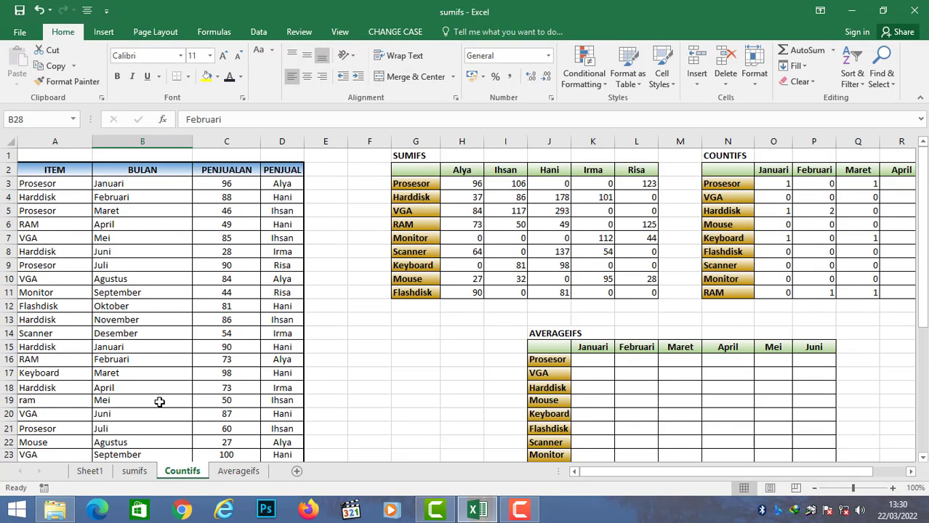
click(831, 201)
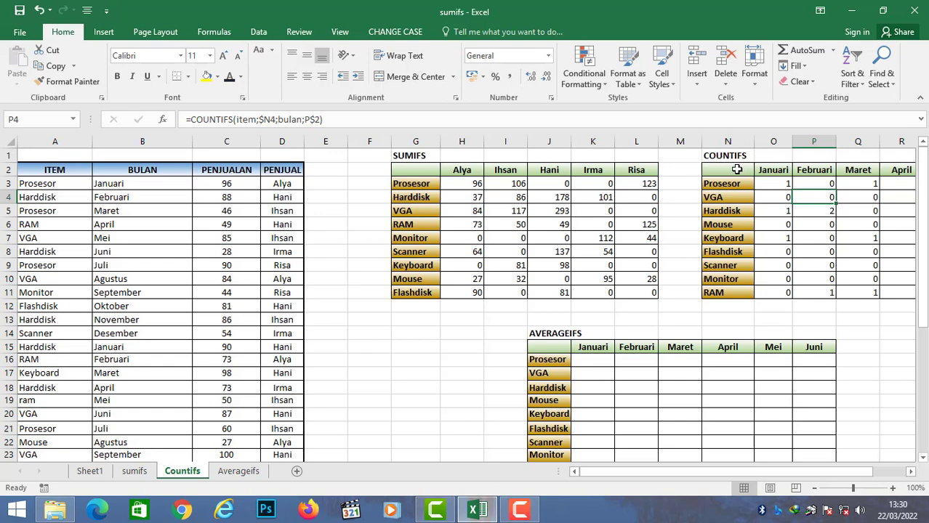
Begin an AVERAGEIFS formula in O16 of the AVERAGEIFS table with PENJUALAN as the average range.
drag(713, 473, 769, 472)
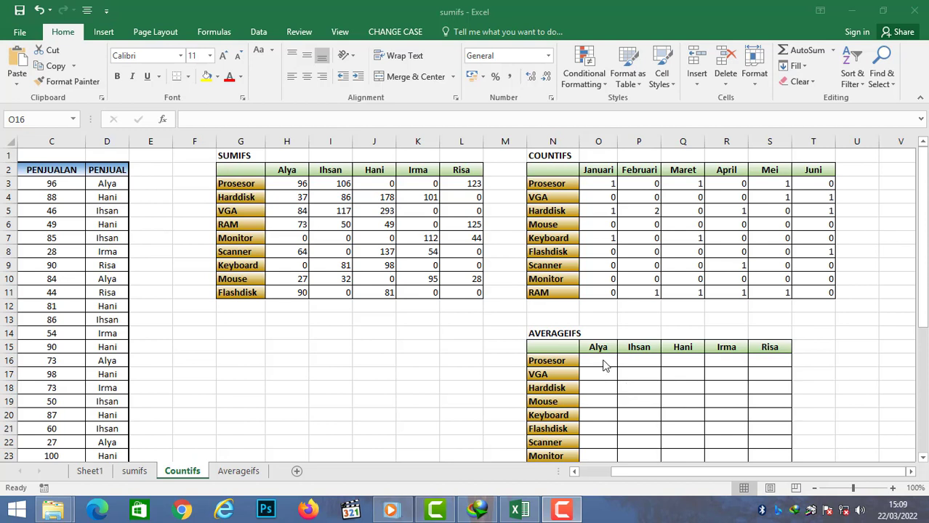
click(602, 363)
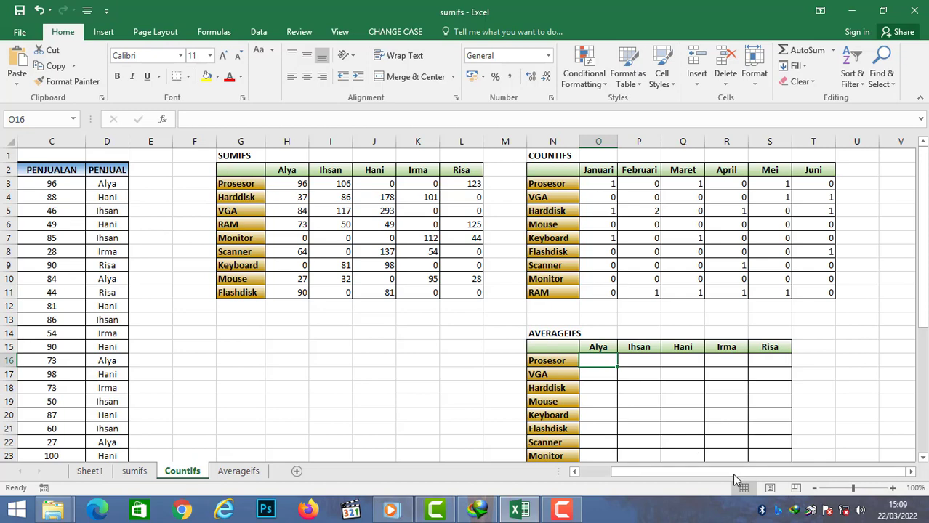
drag(732, 473, 709, 477)
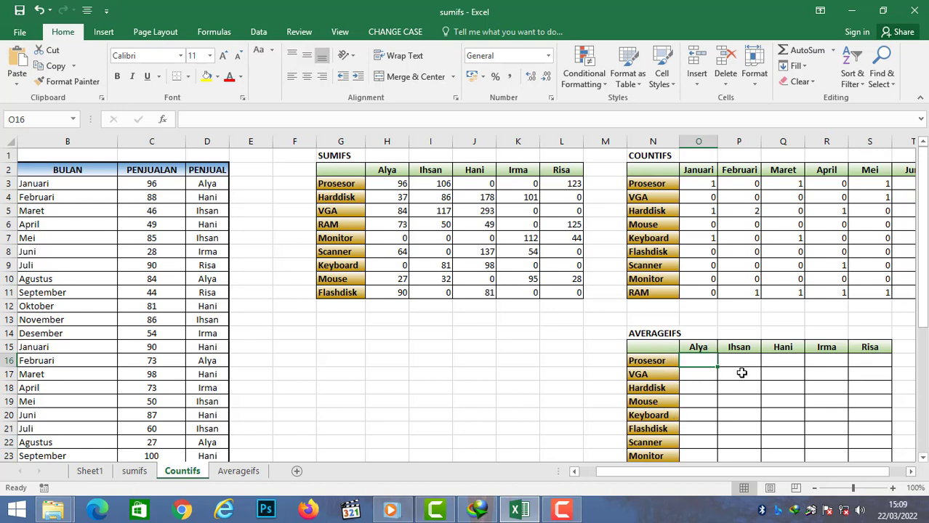
text(=A)
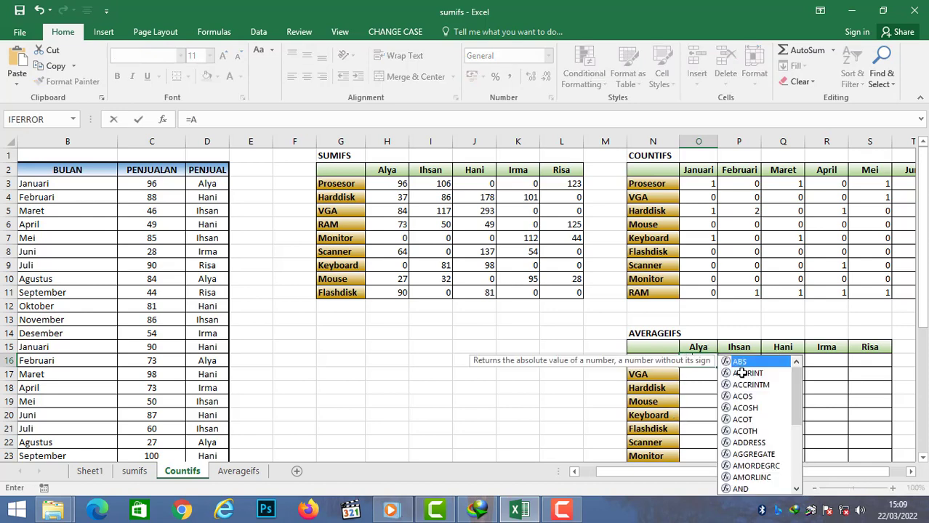
text(VERAGEIFS)
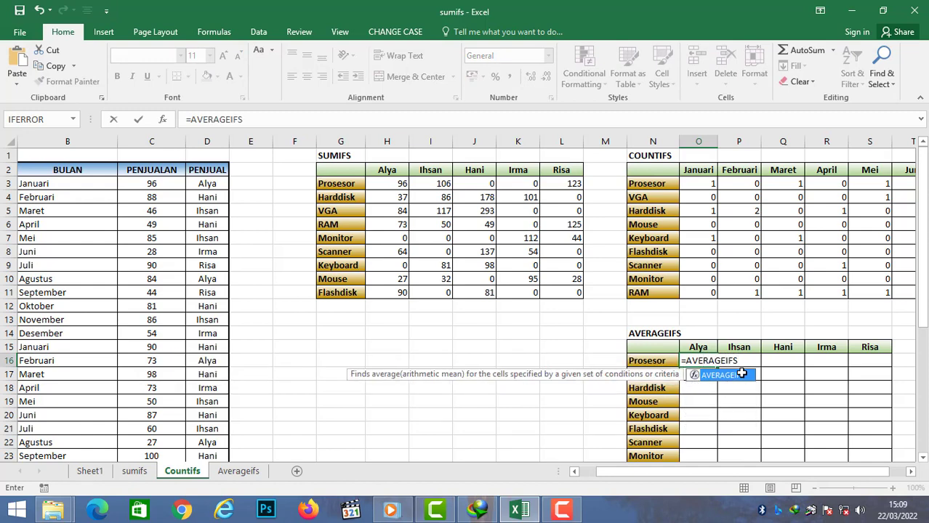
double_click(727, 374)
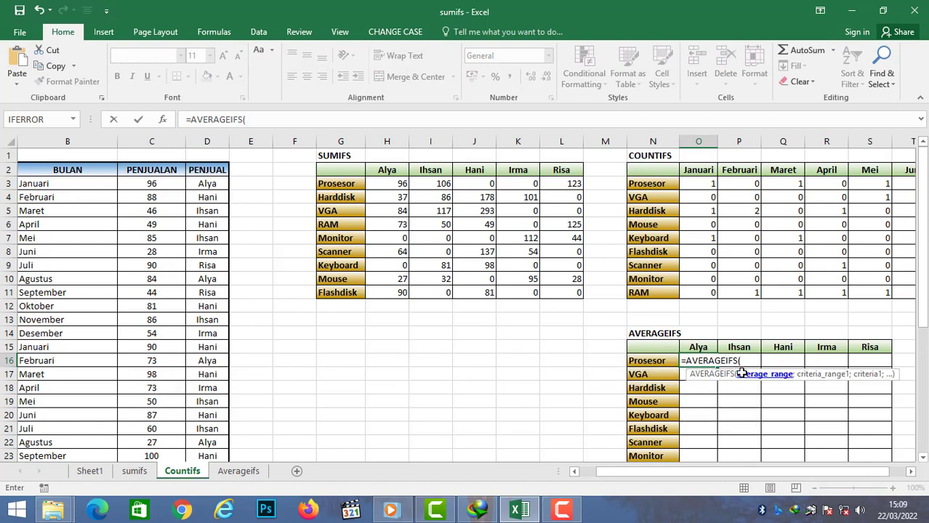
drag(745, 472, 797, 480)
text(PENJUAL)
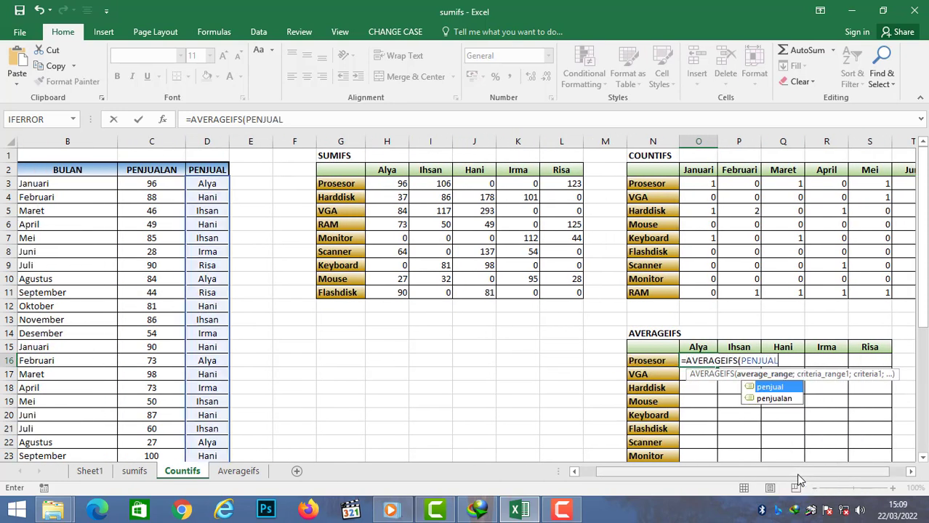
text(AN;)
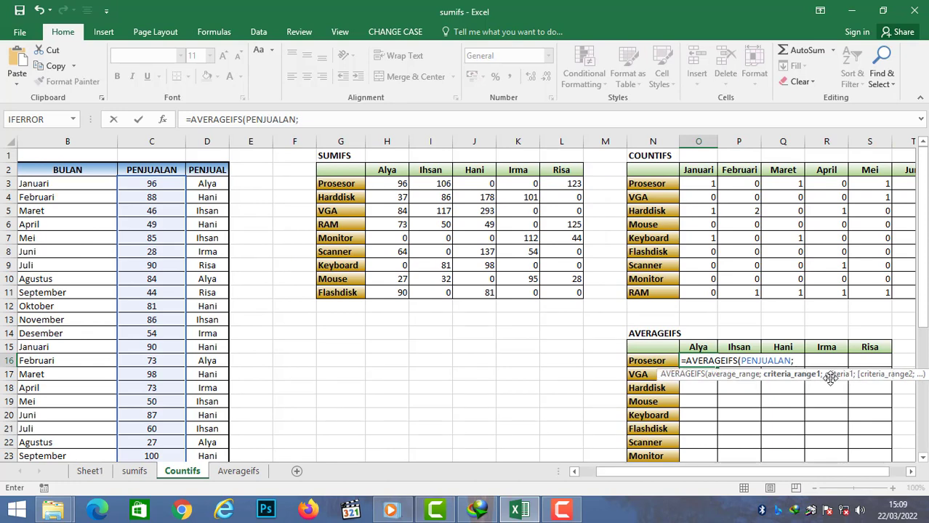
Enter ITEM matched to N16 as the first criterion of the AVERAGEIFS formula.
text(ITEM)
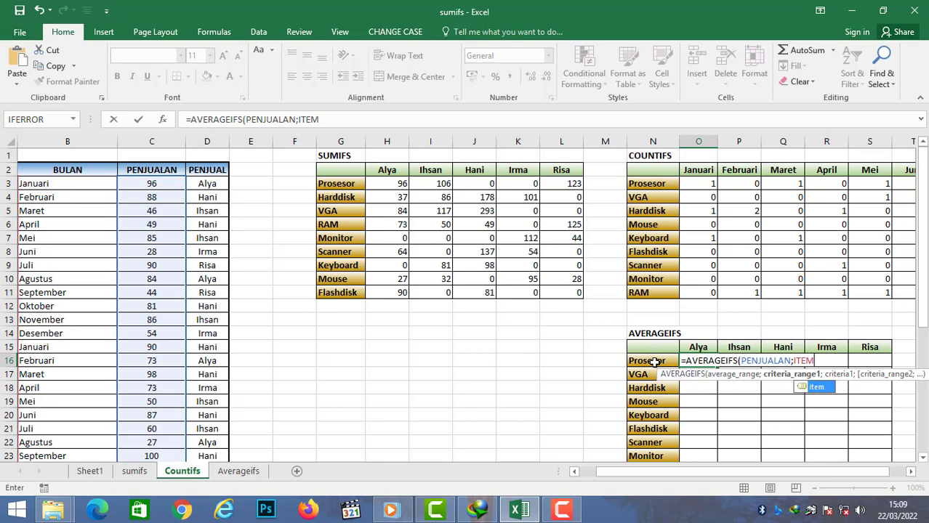
drag(757, 472, 795, 473)
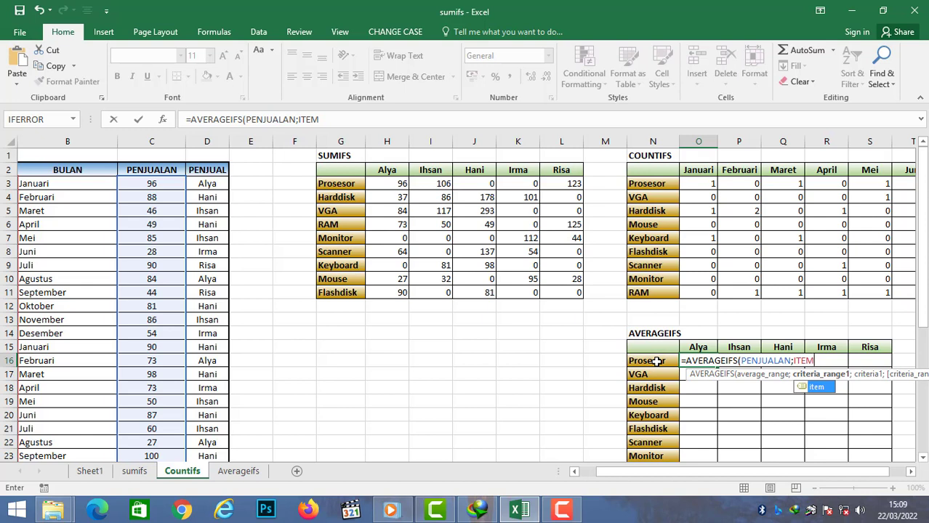
text(;)
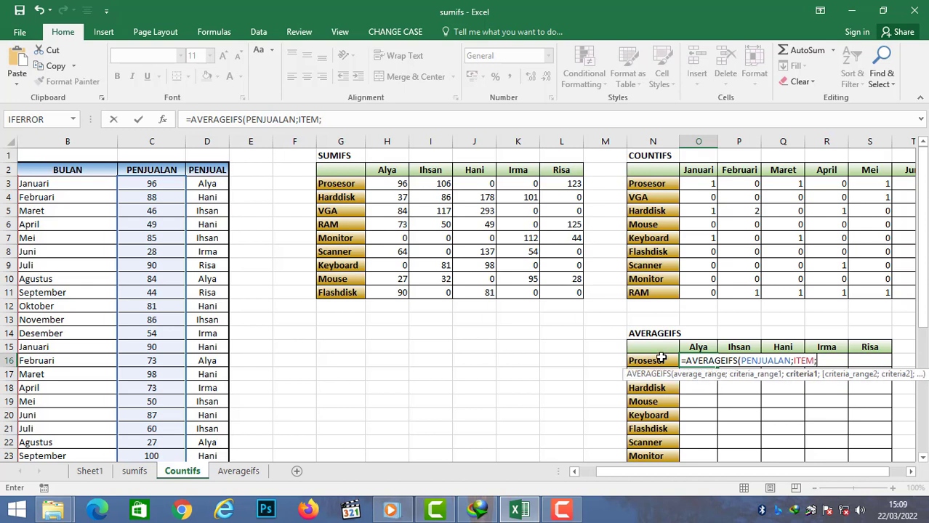
click(658, 360)
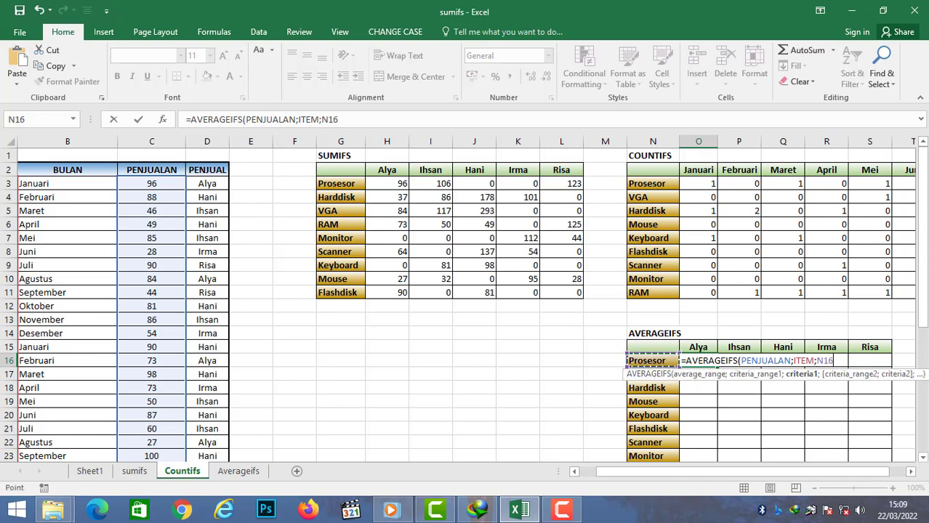
text(;)
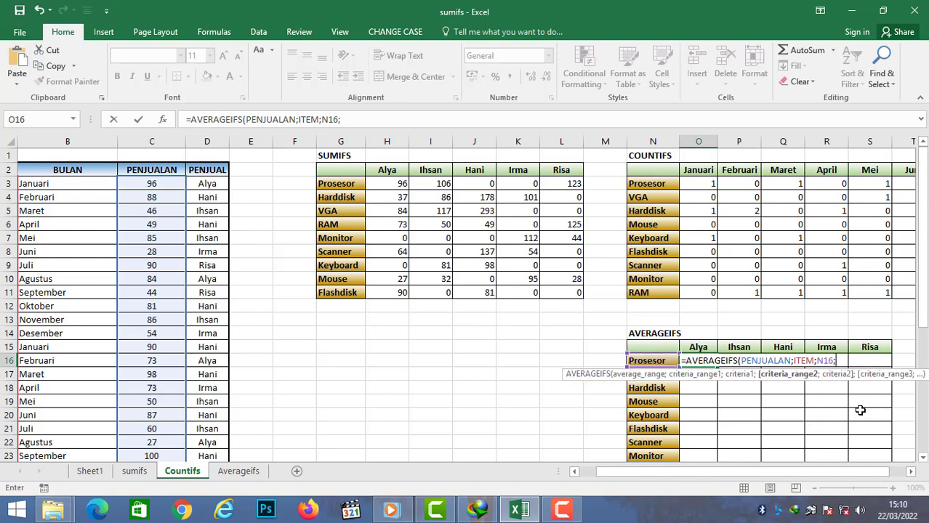
Add PENJUAL matched to O15 as the second criterion and close the formula's parenthesis.
text(P)
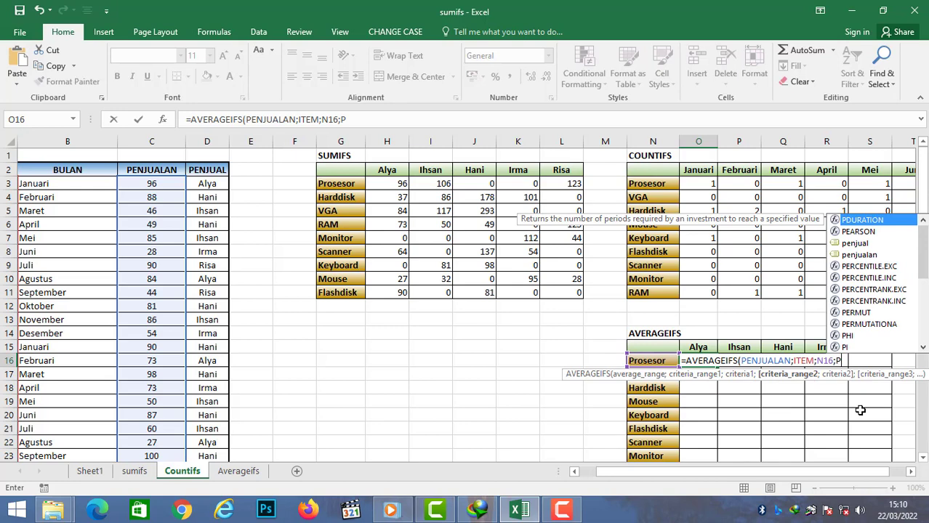
text(ENJUAL;)
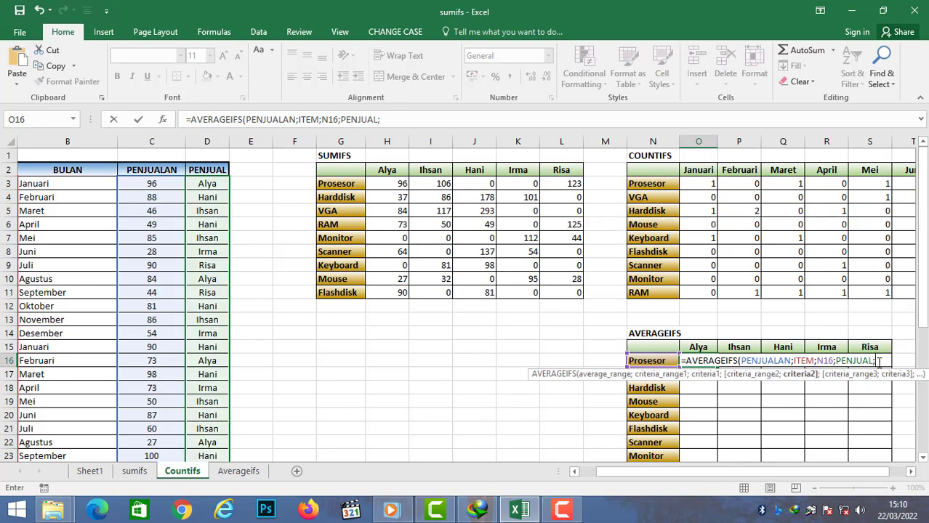
click(700, 347)
text())
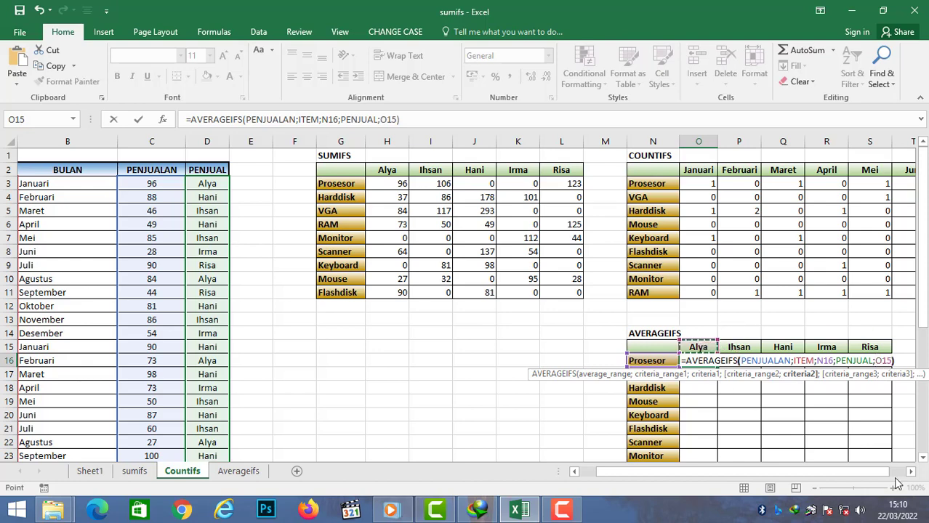
Lock the AVERAGEIFS criteria references in O16 as $N16 and O$15, and enter the formula.
click(820, 361)
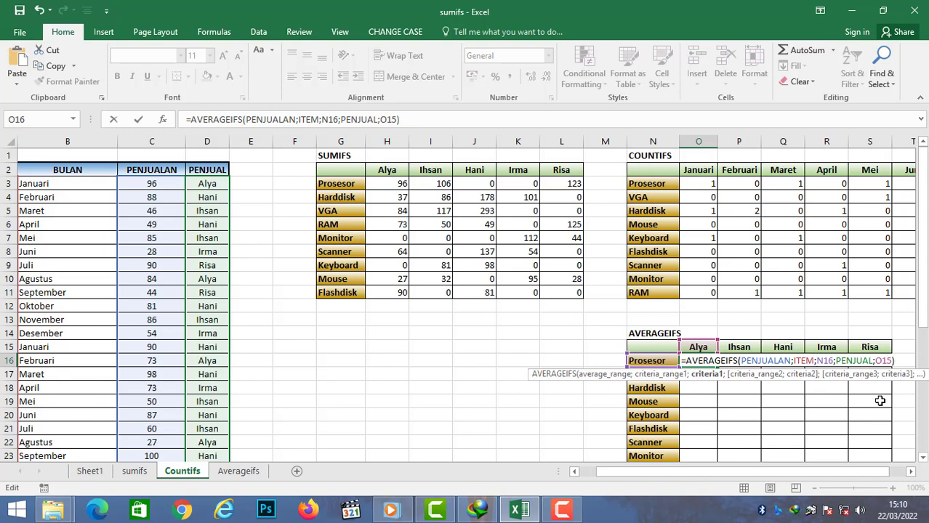
text($)
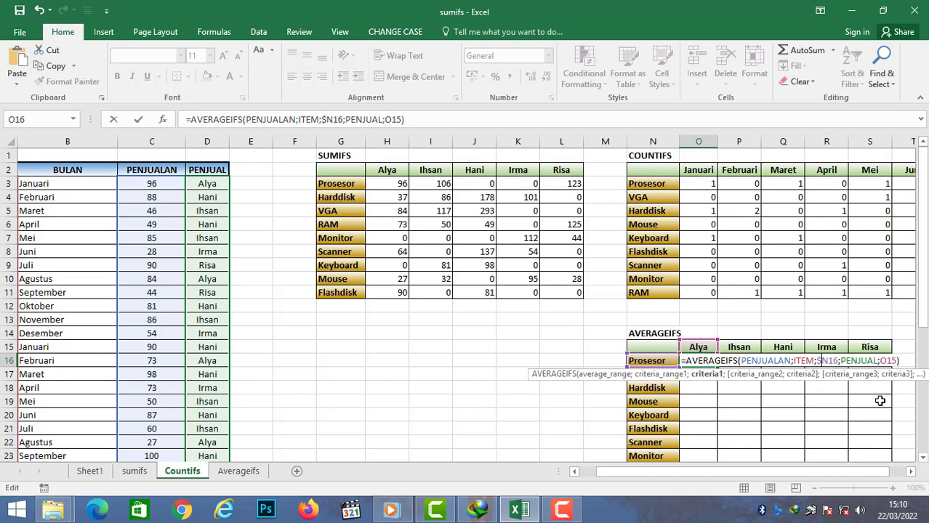
click(887, 361)
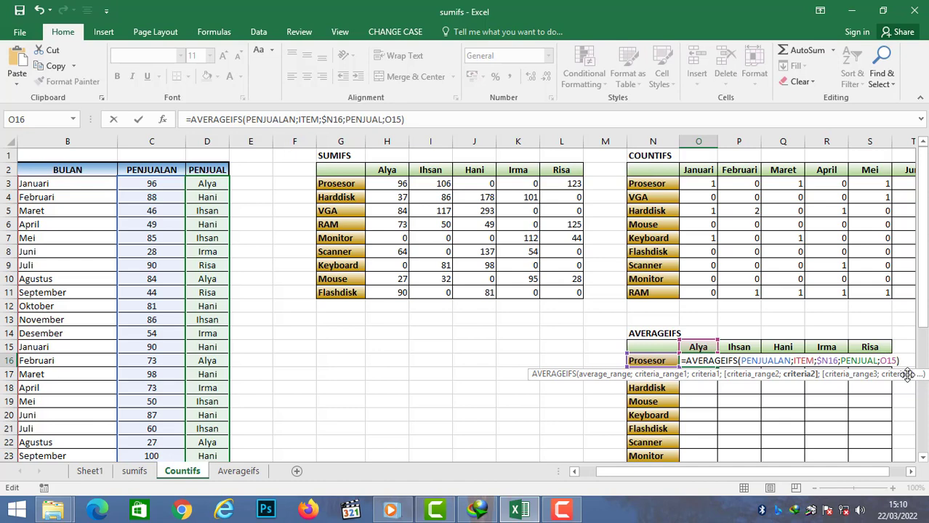
text($)
key(Return)
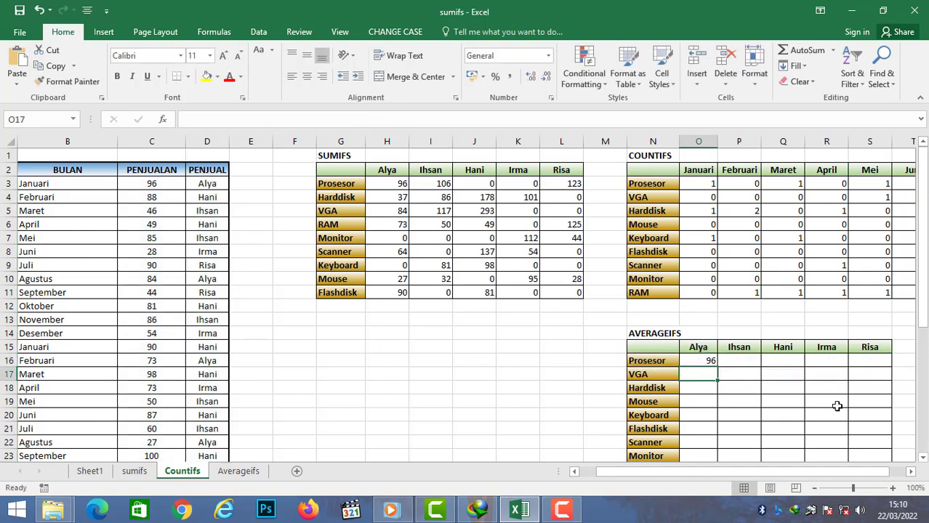
Fill the AVERAGEIFS formula from O16 across to S16 and down through row 24.
click(709, 364)
drag(718, 366, 874, 378)
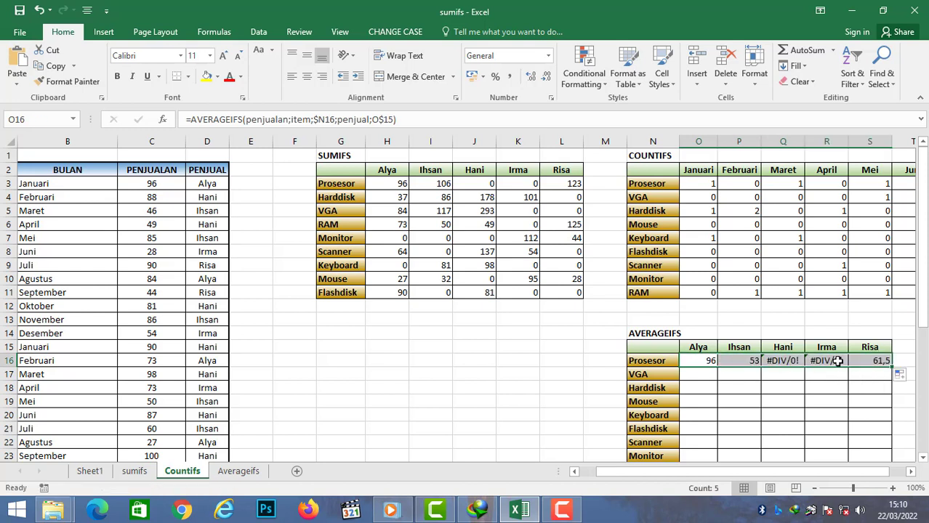
click(783, 363)
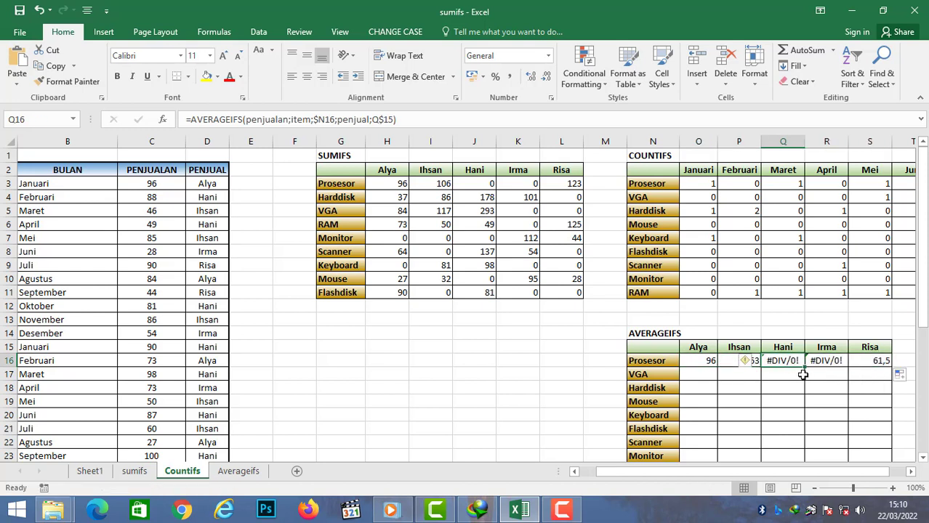
drag(705, 360, 886, 443)
click(841, 360)
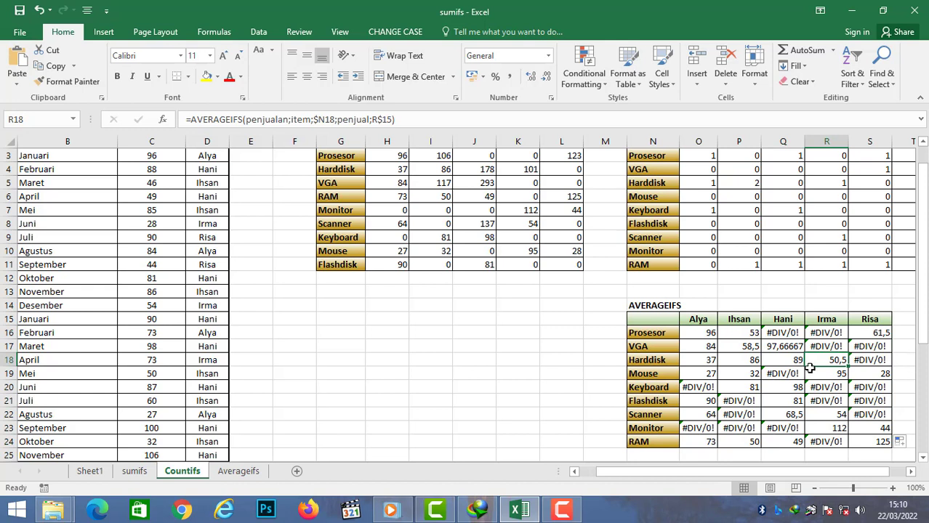
Look over the filled AVERAGEIFS table from the Prosesor row down to the RAM row.
click(709, 332)
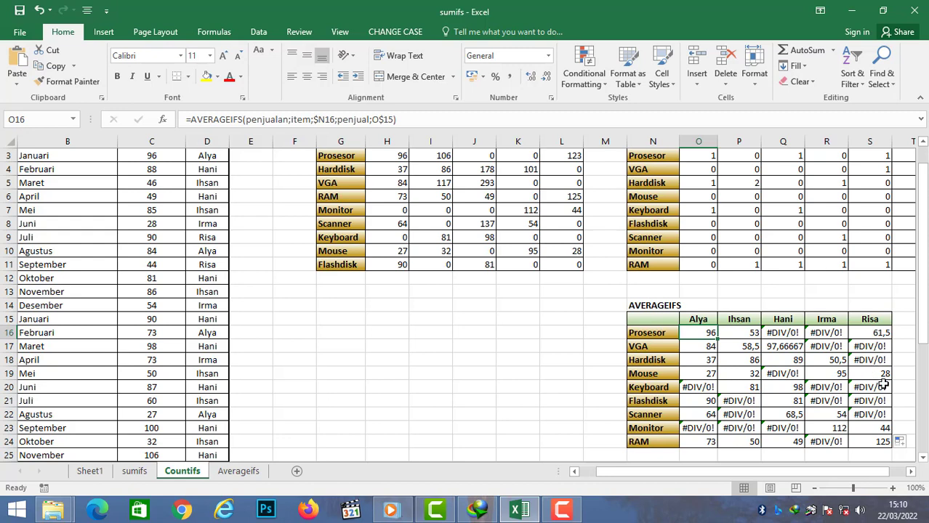
scroll(884, 383, up, 1)
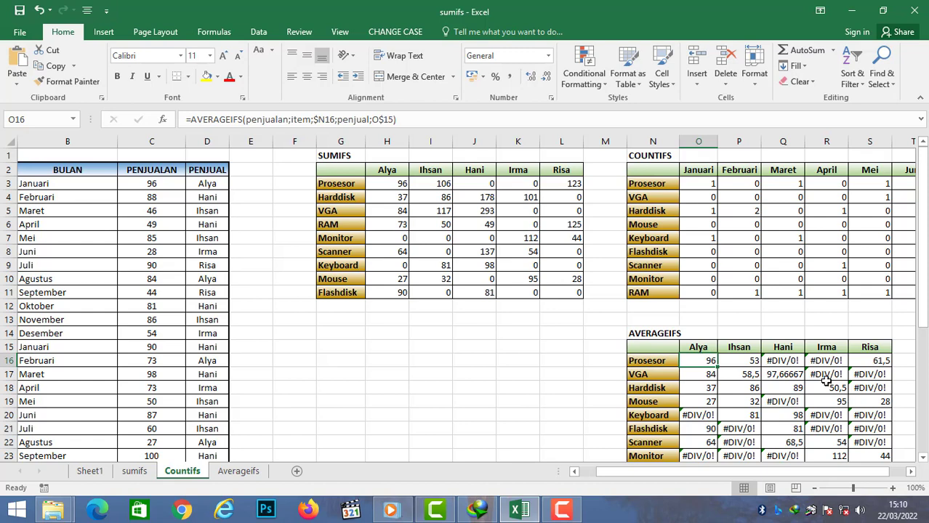
scroll(827, 381, down, 1)
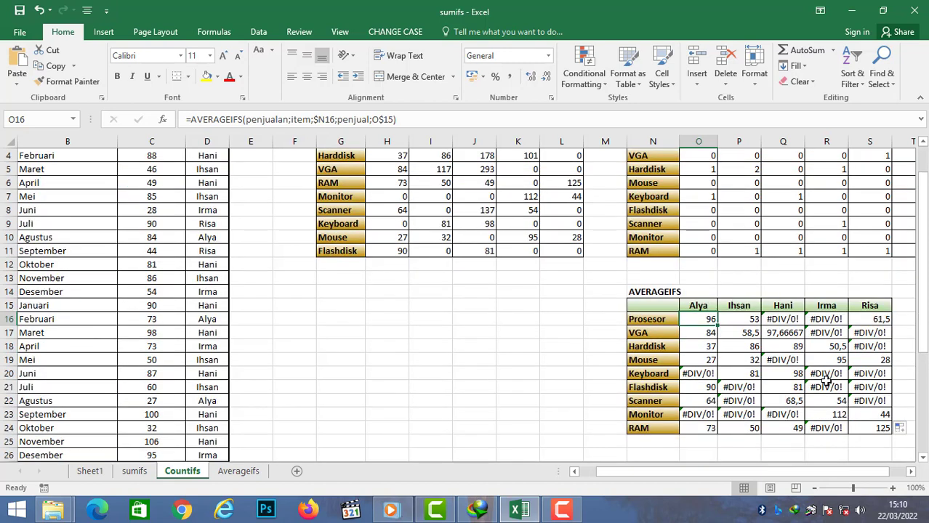
scroll(827, 381, up, 1)
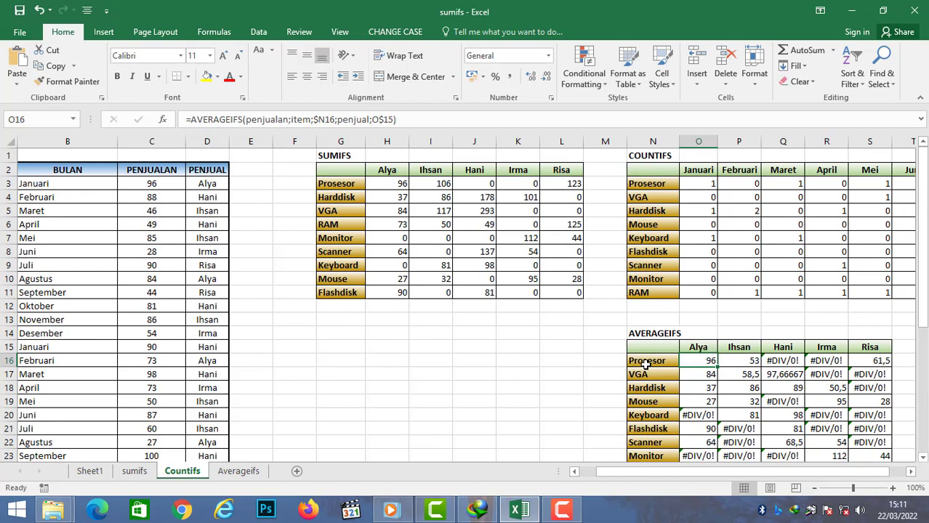
click(821, 365)
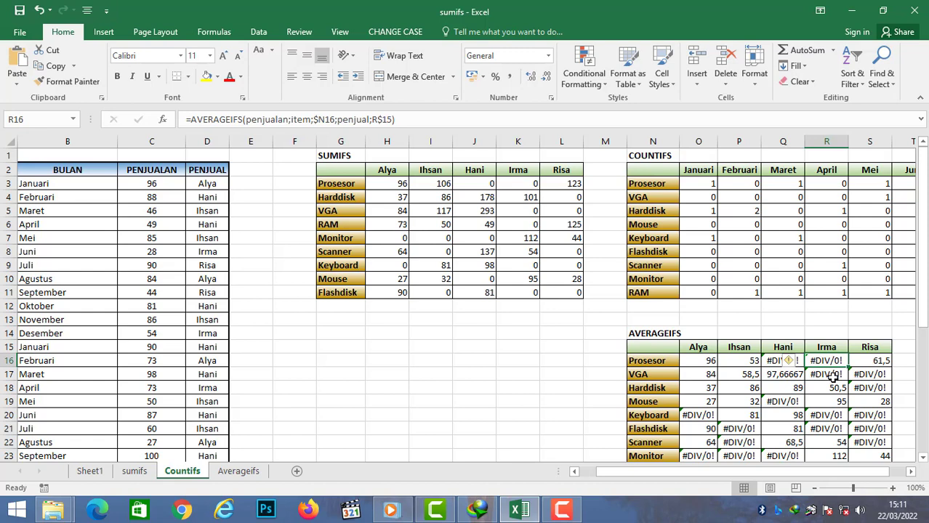
Inspect the formulas behind the #DIV/0! cells Q16, S17 and S21, and review the table against the source data.
click(772, 365)
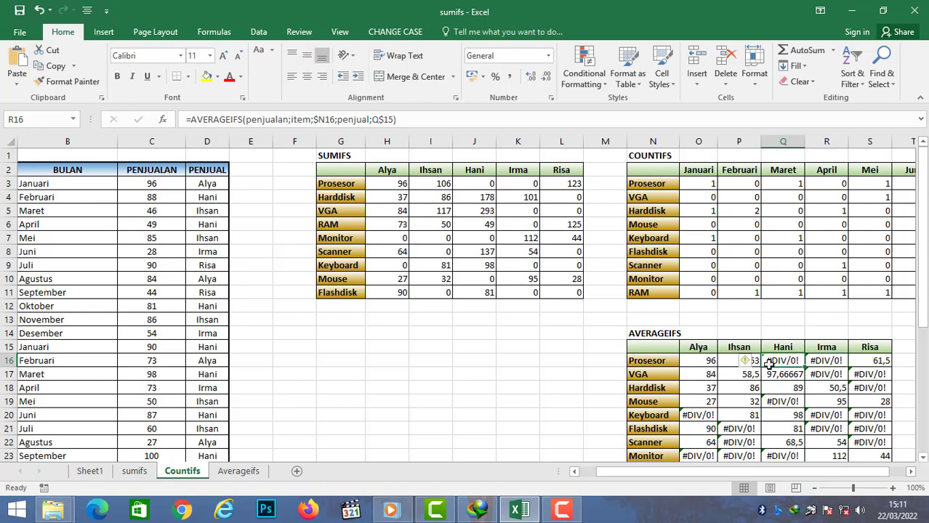
key(F2)
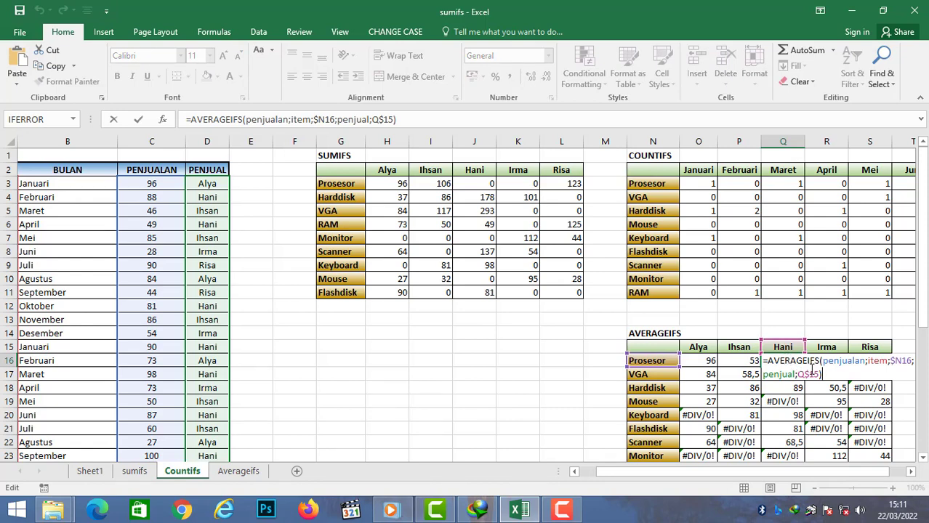
key(Escape)
click(871, 374)
key(F2)
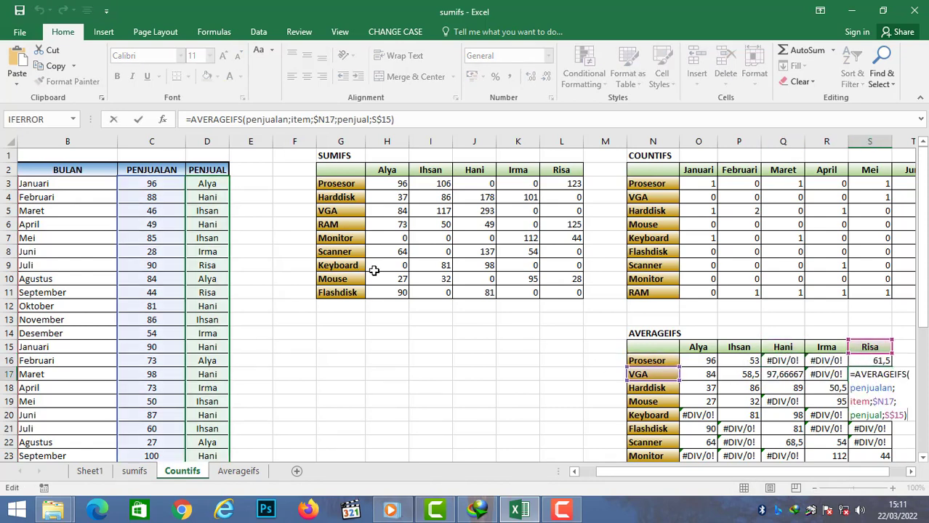
key(Escape)
click(870, 429)
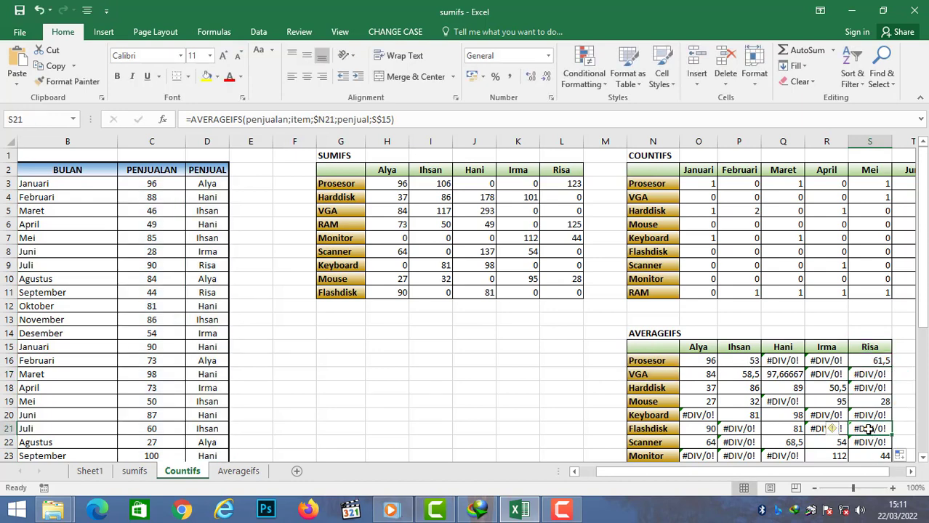
key(F2)
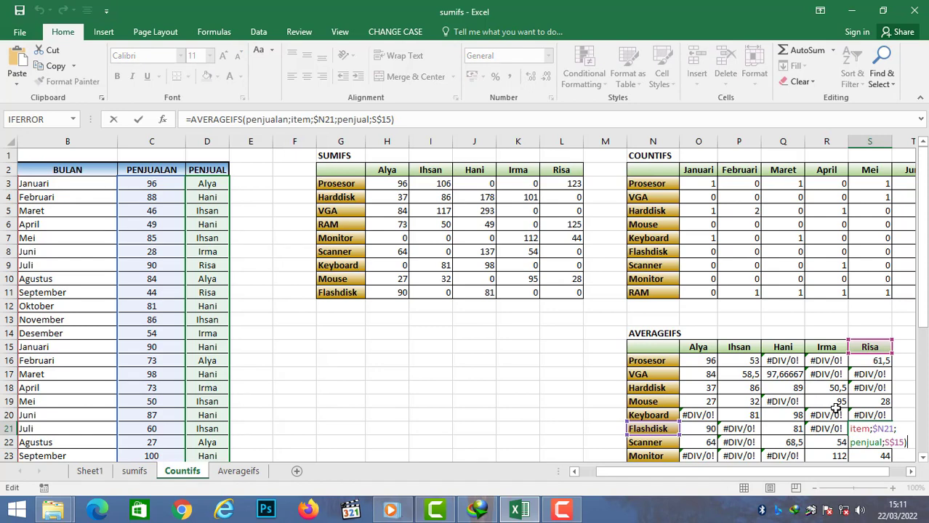
key(Escape)
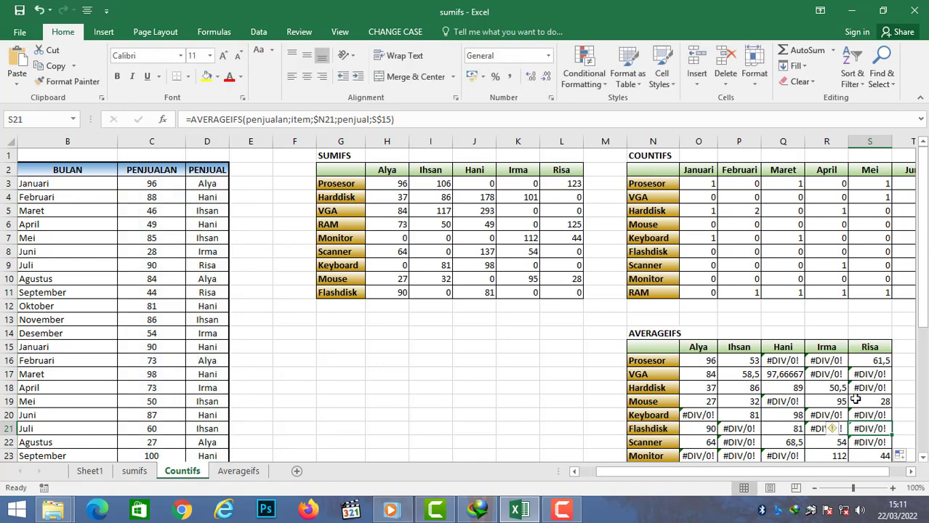
drag(693, 361, 873, 437)
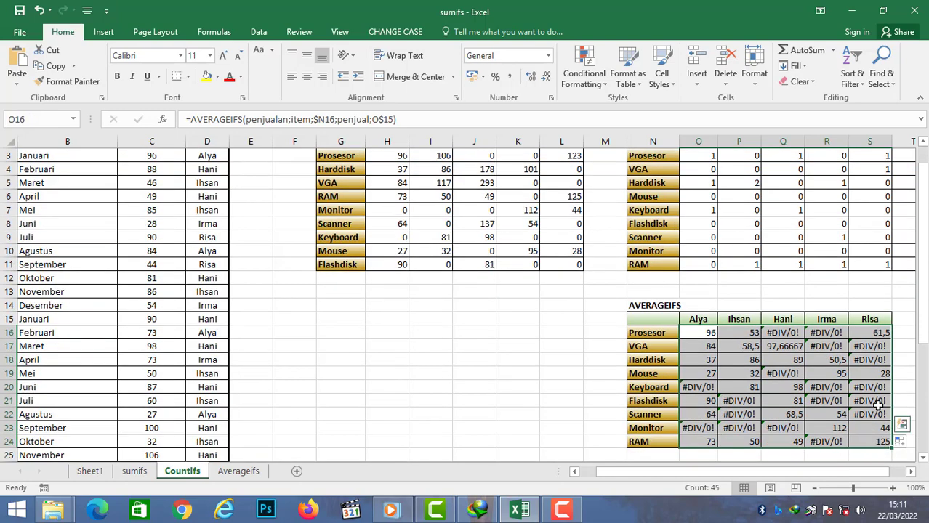
drag(923, 343, 923, 336)
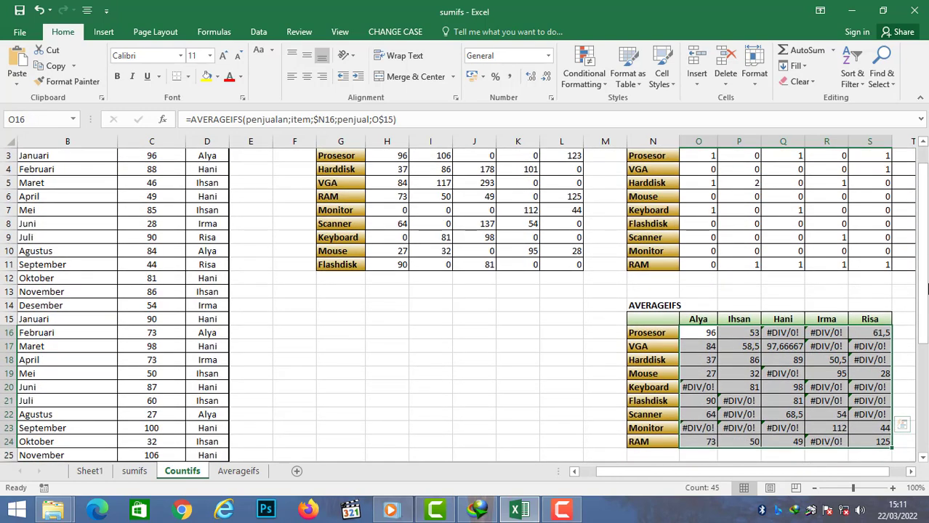
drag(924, 284, 924, 274)
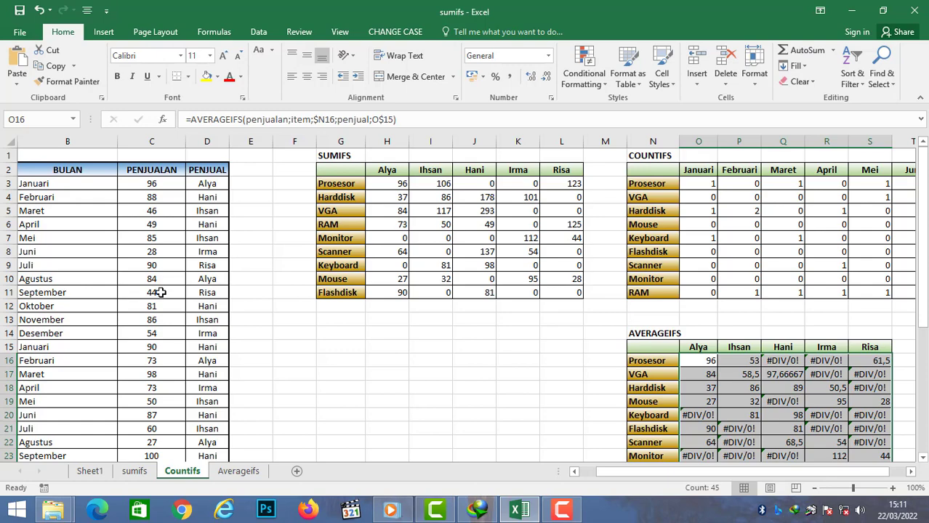
scroll(887, 232, down, 2)
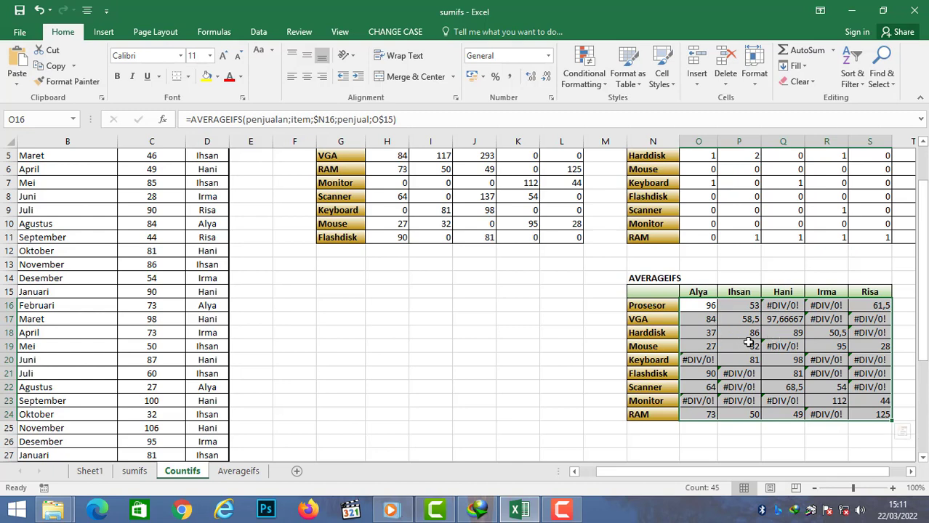
Wrap the AVERAGEIFS formula in O16 in IFERROR with 0 as the value if error.
click(710, 310)
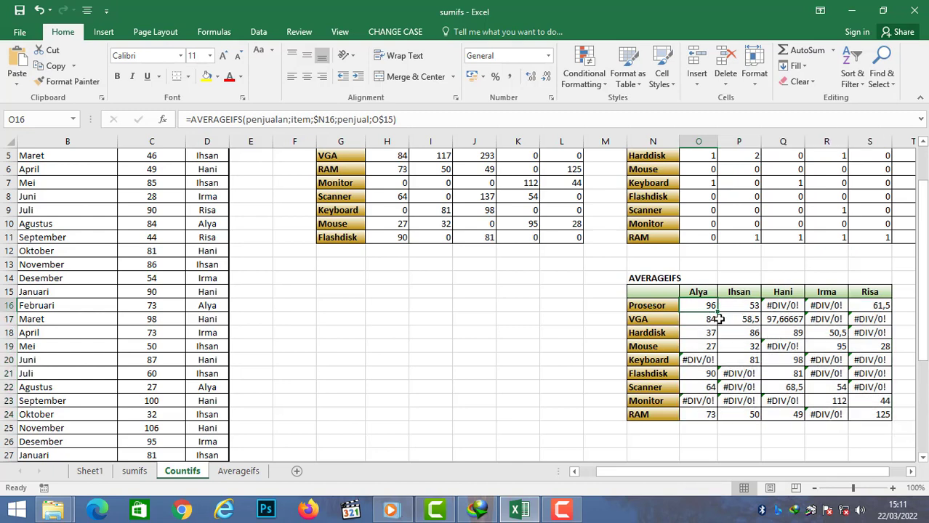
drag(697, 306, 864, 415)
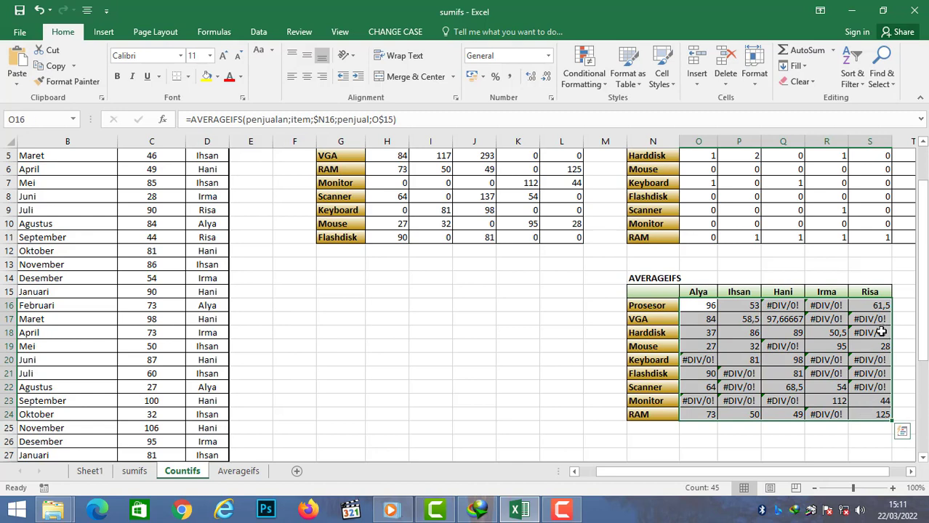
click(190, 120)
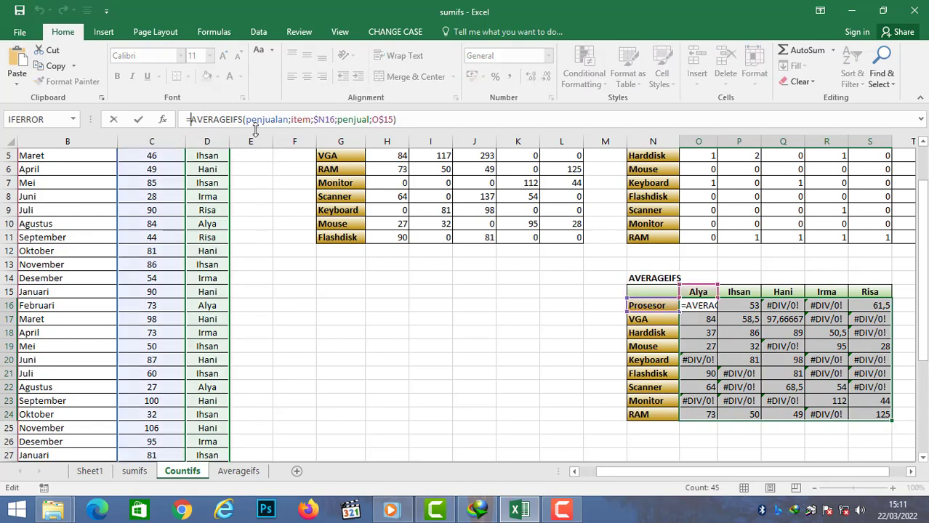
text(IF)
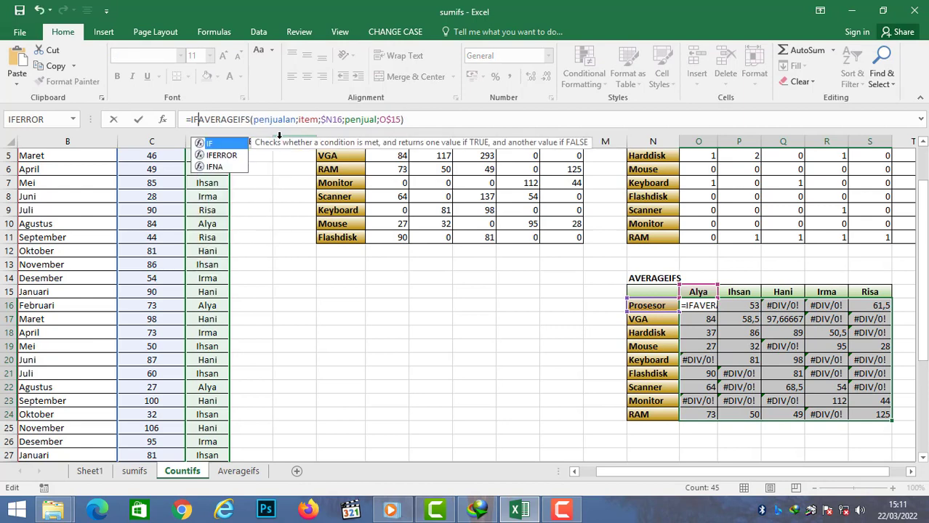
text(ERROR)
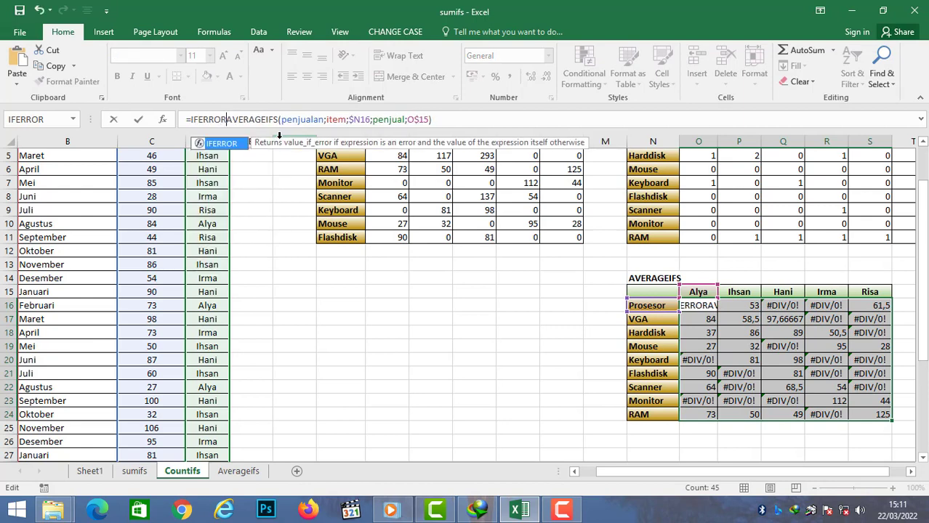
text(()
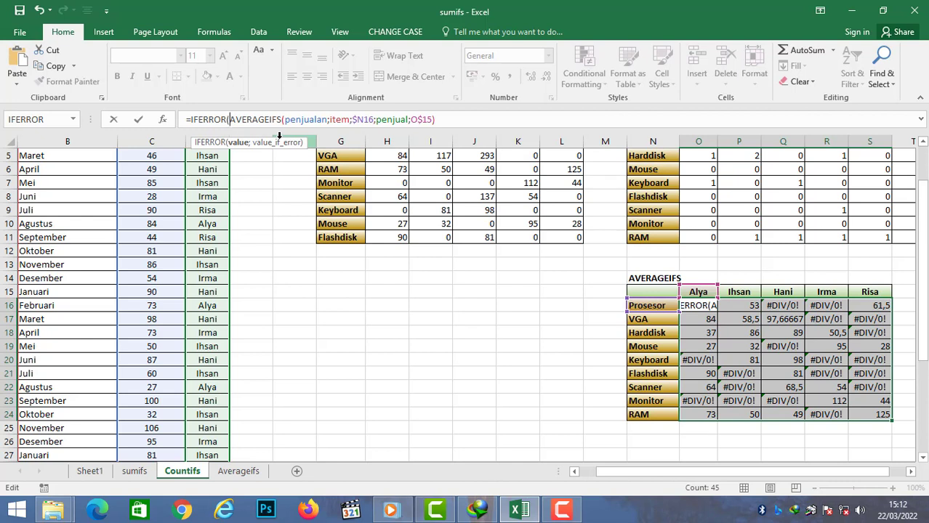
key(End)
text(;)
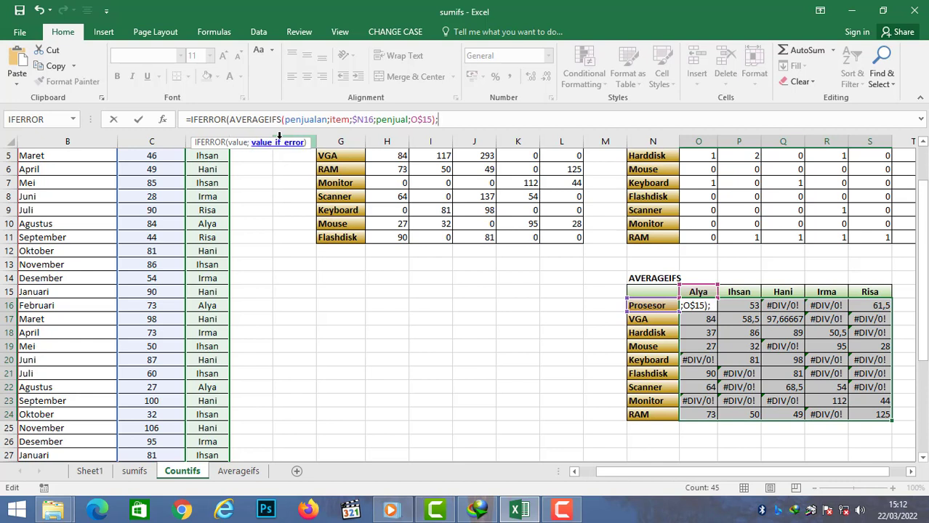
text(0)
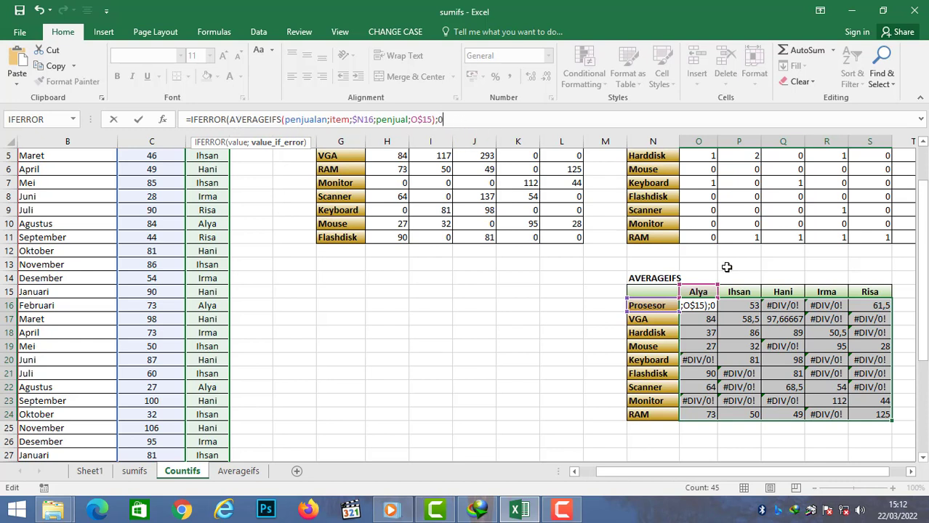
text())
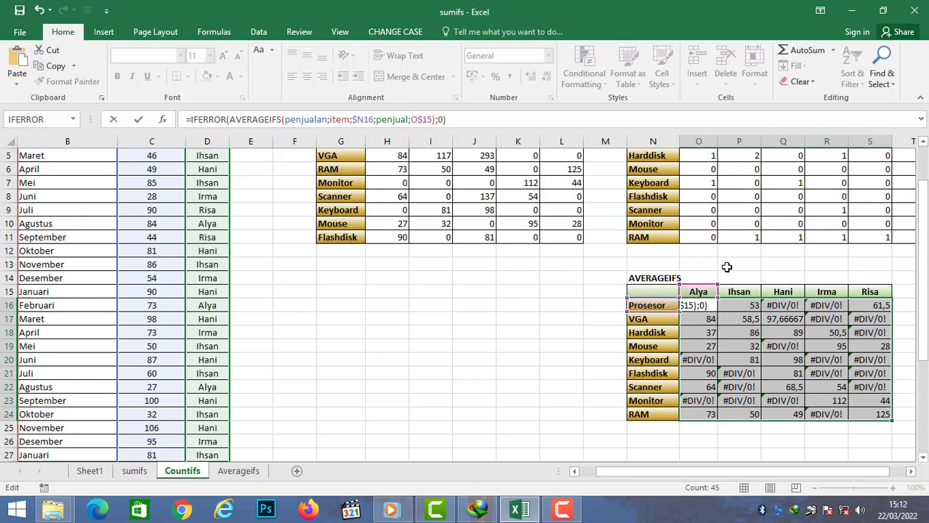
key(Return)
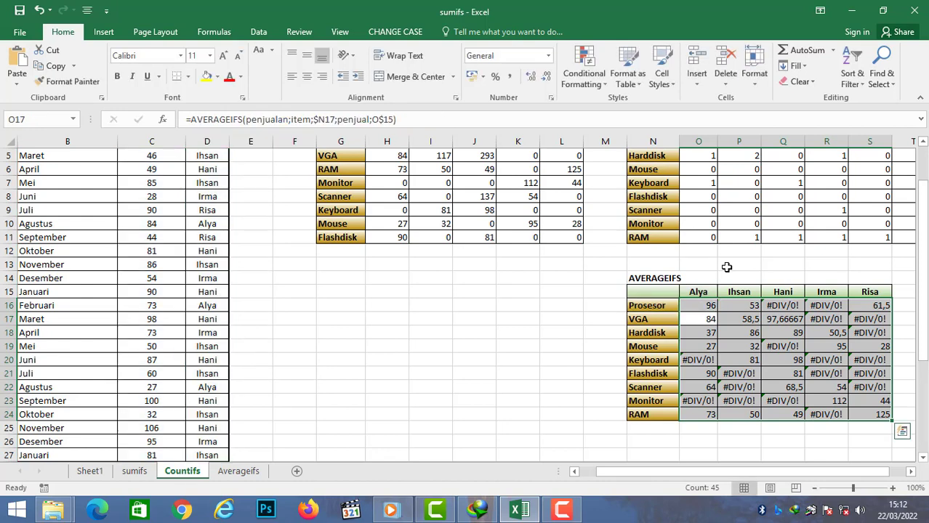
Fill the IFERROR formula from O16 across to S16 and down to row 24, replacing the earlier formulas.
drag(770, 319, 866, 314)
click(709, 308)
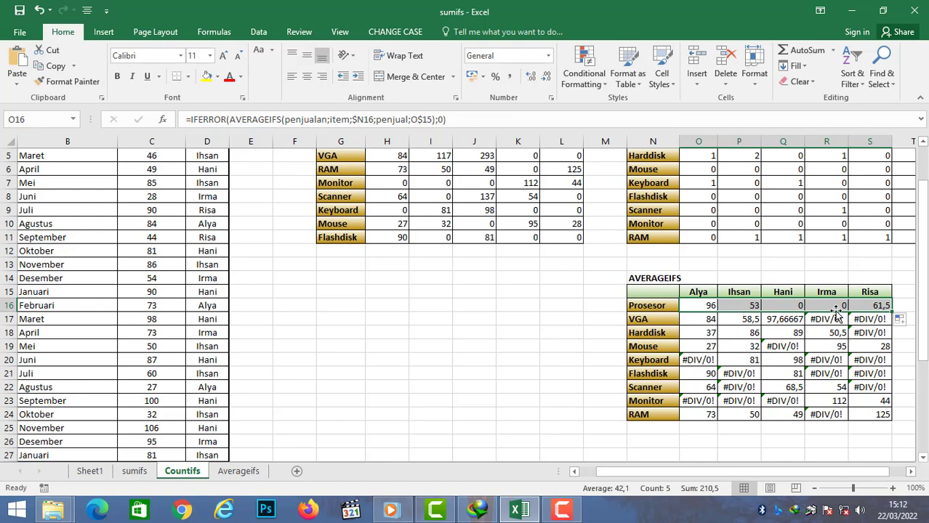
drag(893, 312, 904, 422)
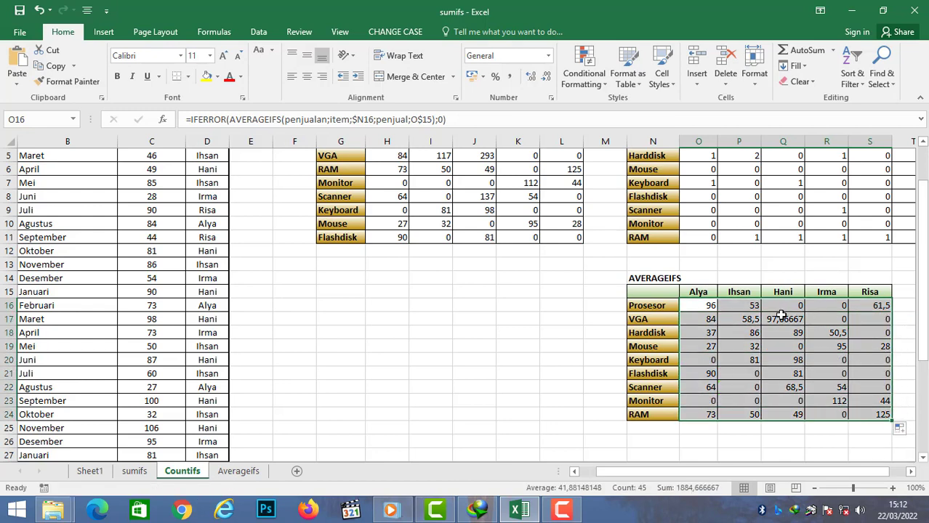
click(885, 374)
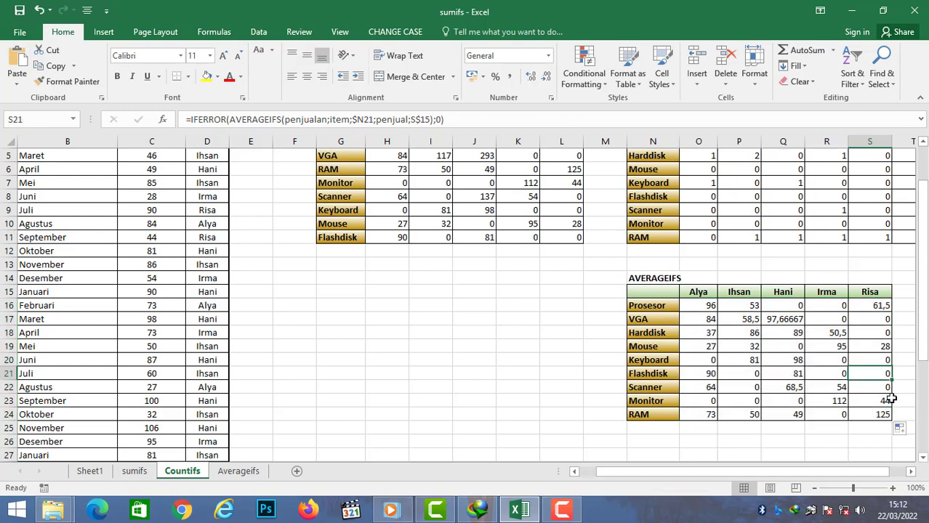
Select the result cells O16:S24 of the AVERAGEIFS table.
mouse_move(821, 473)
mouse_down()
mouse_move(829, 474)
mouse_move(816, 485)
mouse_up()
click(610, 319)
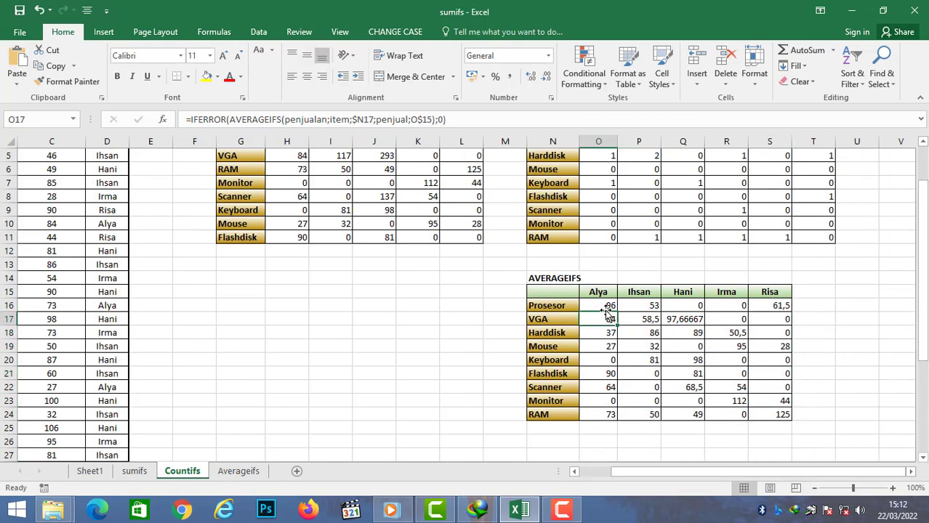
click(609, 306)
drag(609, 306, 780, 415)
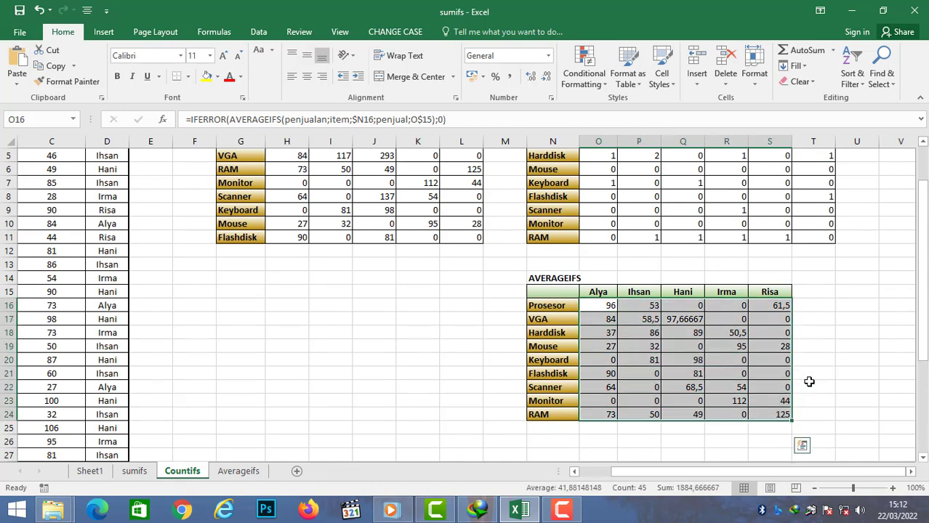